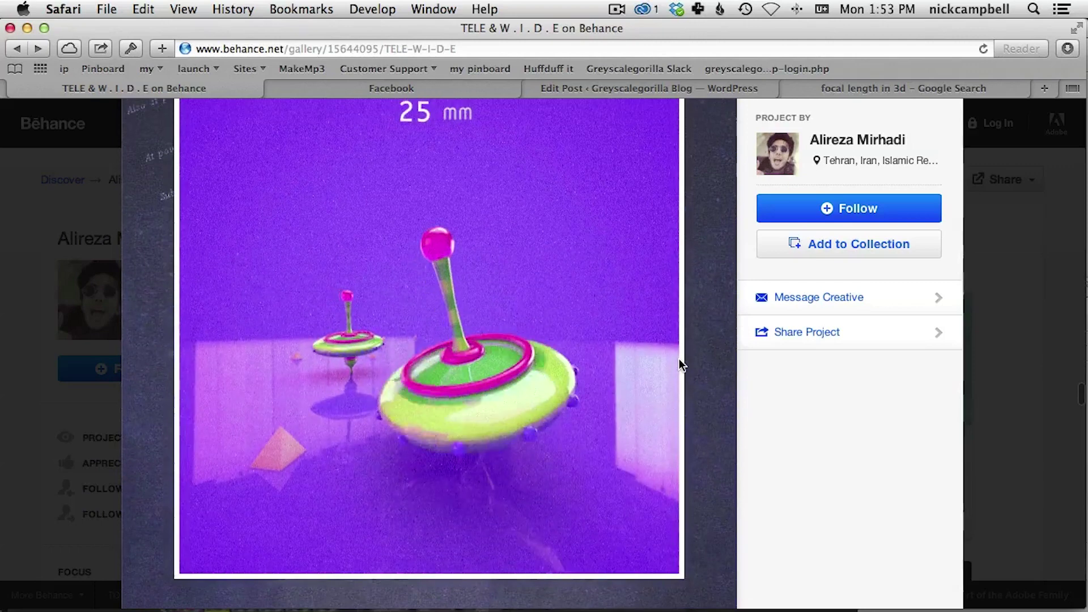
Browse the TELE & W.I.D.E focal-length comparison GIFs on Behance, then switch to Cinema 4D
scroll(679, 359, "down", 3)
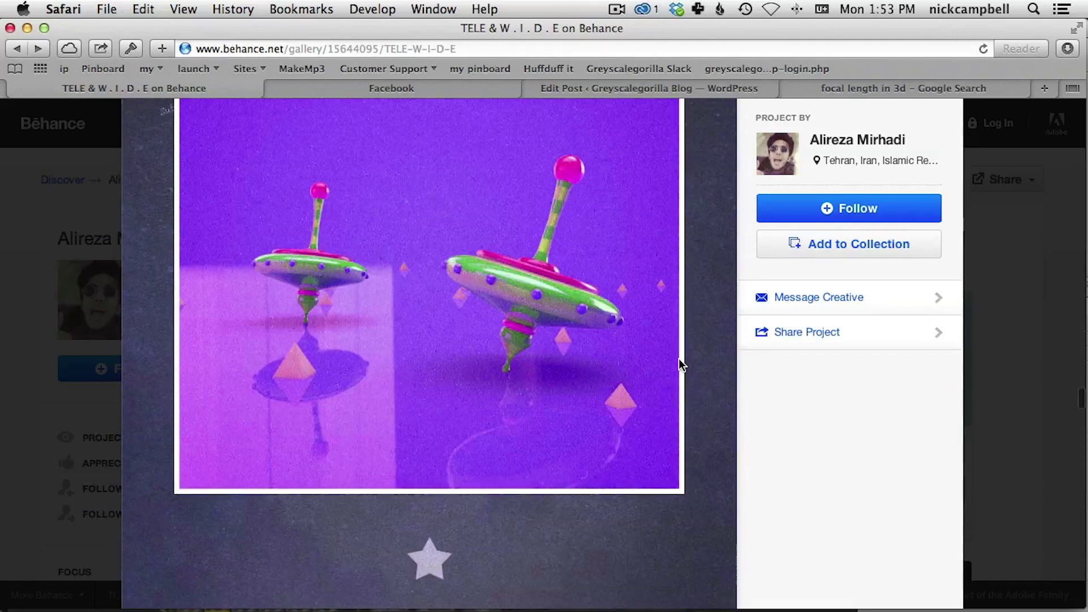
scroll(679, 359, "down", 1)
scroll(680, 359, "up", 4)
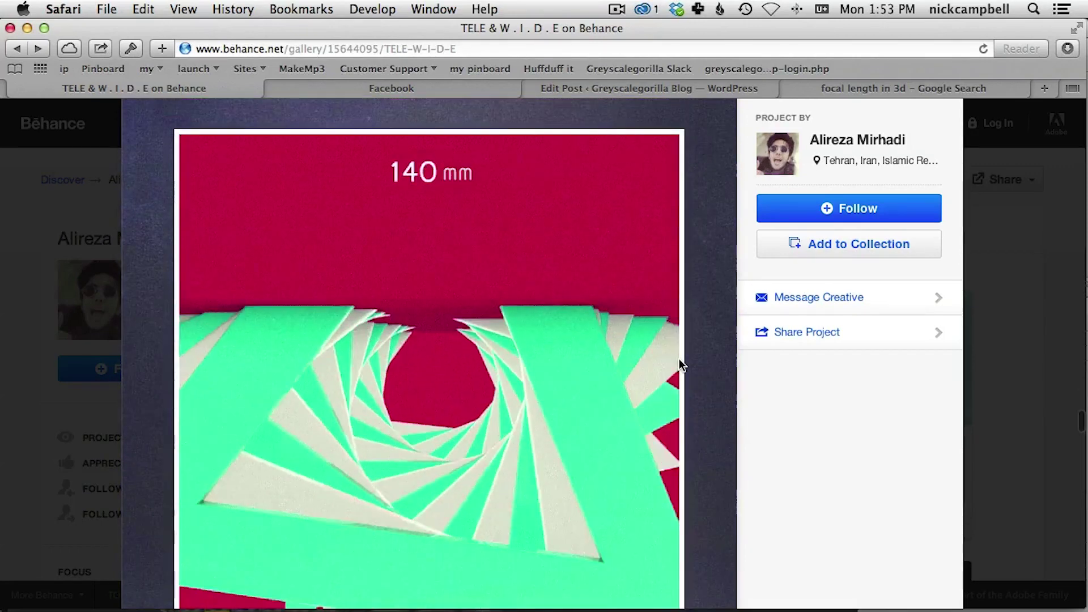
scroll(679, 359, "down", 3)
scroll(680, 360, "up", 4)
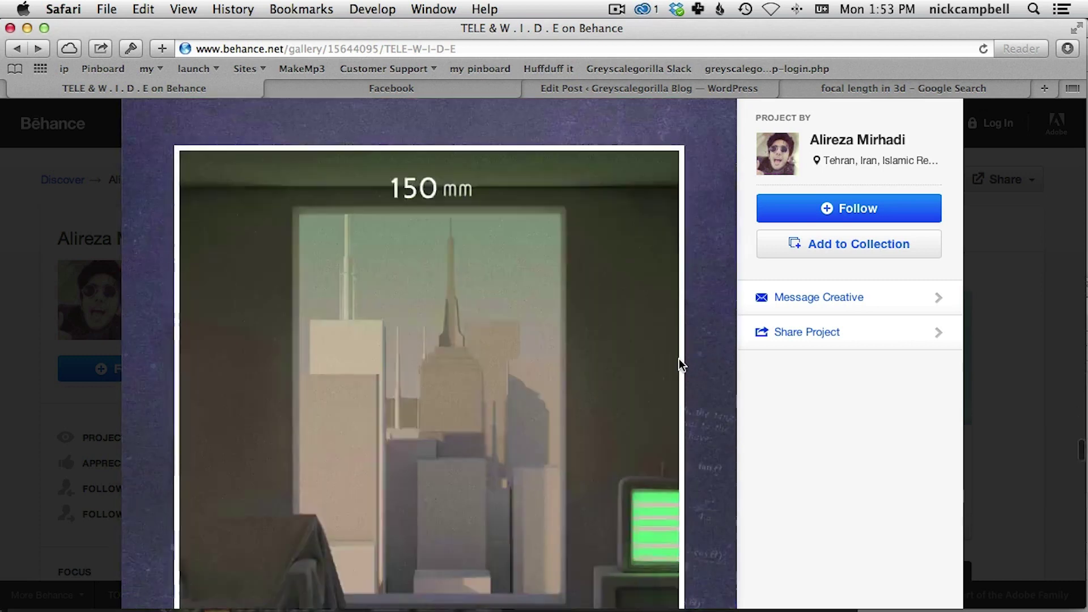
scroll(679, 360, "down", 2)
scroll(679, 359, "up", 1)
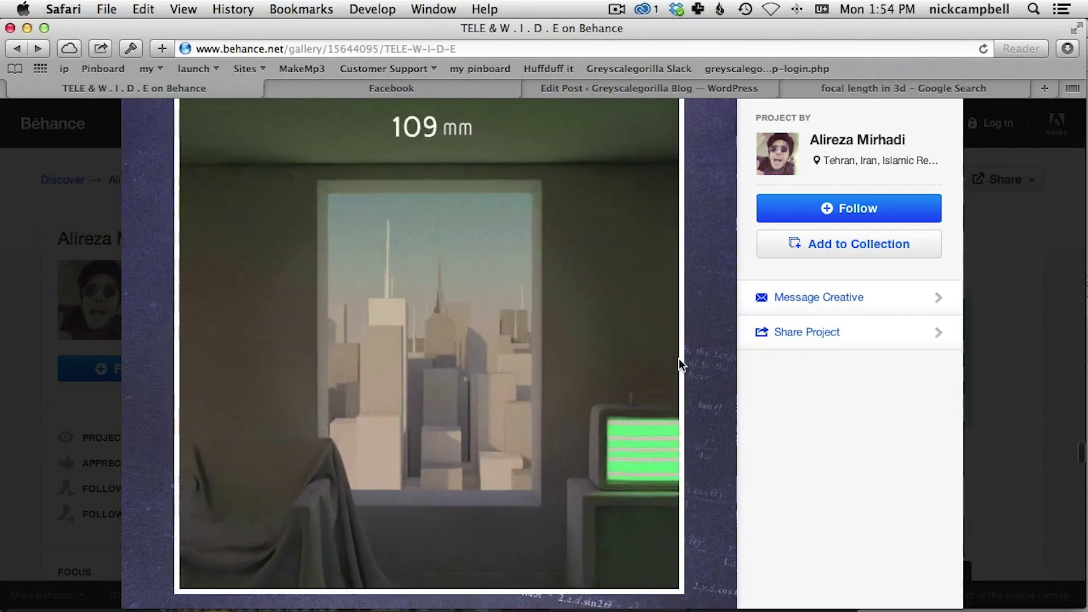
scroll(679, 358, "down", 3)
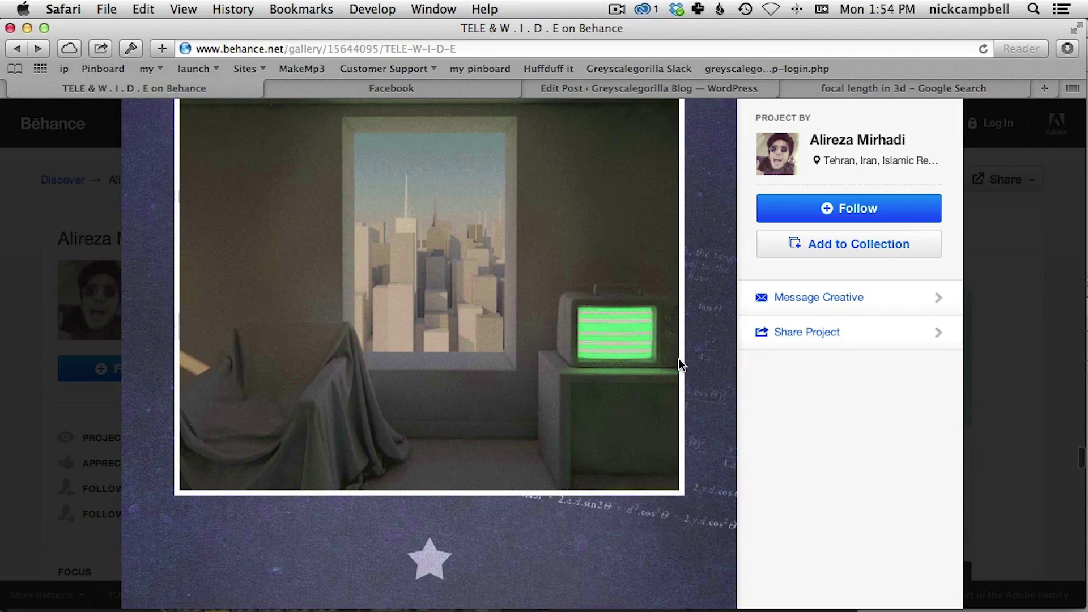
scroll(679, 363, "up", 3)
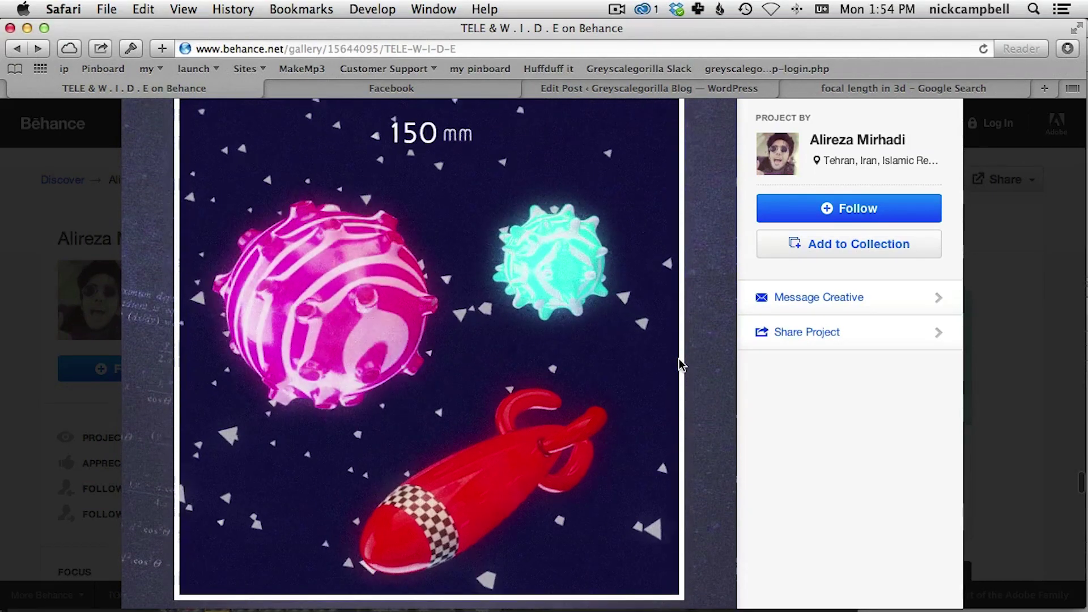
scroll(679, 363, "up", 1)
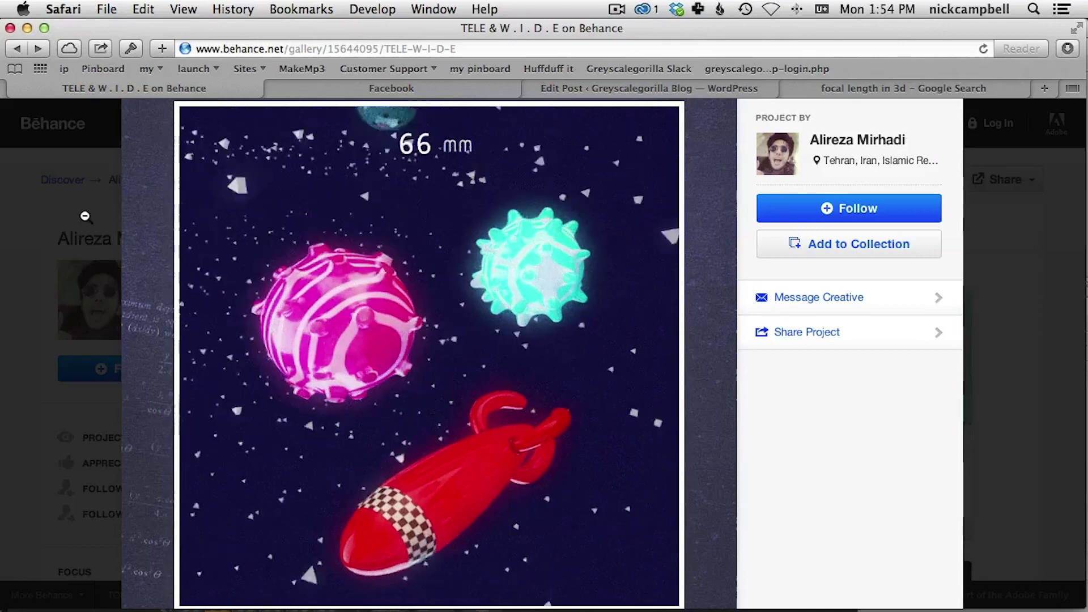
key("super+Tab")
key("super+Tab")
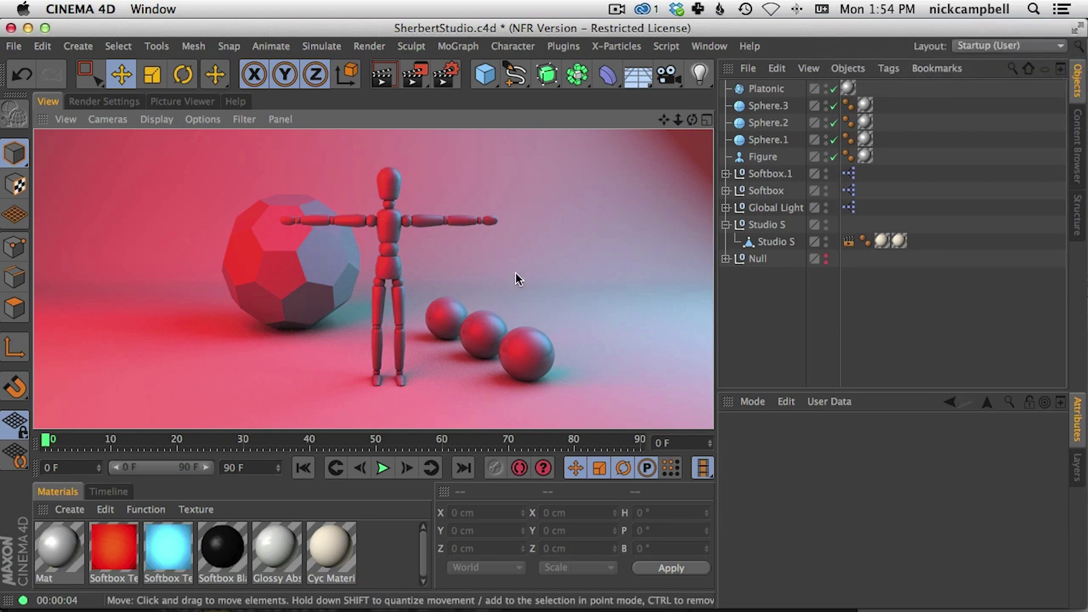
Add a camera, look through it, and review the focal length presets while keeping 36 mm
left_click(668, 76)
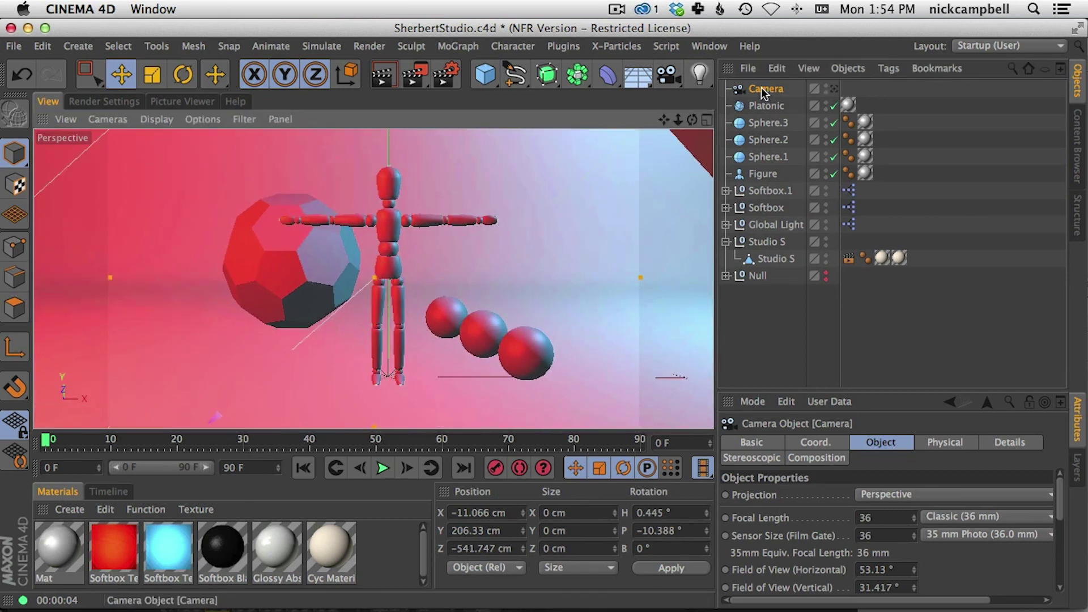
left_click(834, 89)
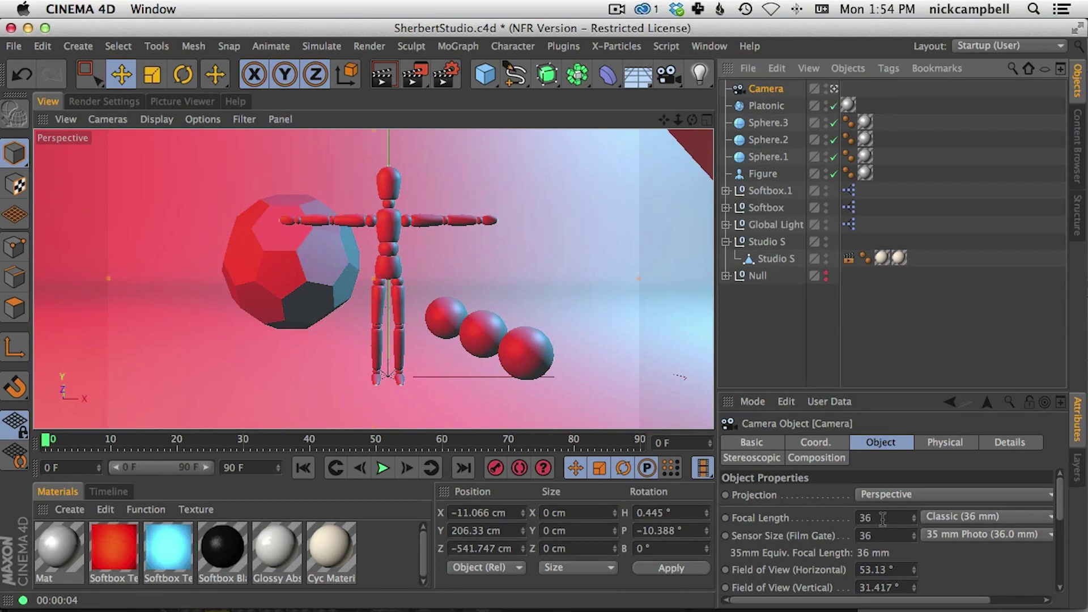
left_click(953, 517)
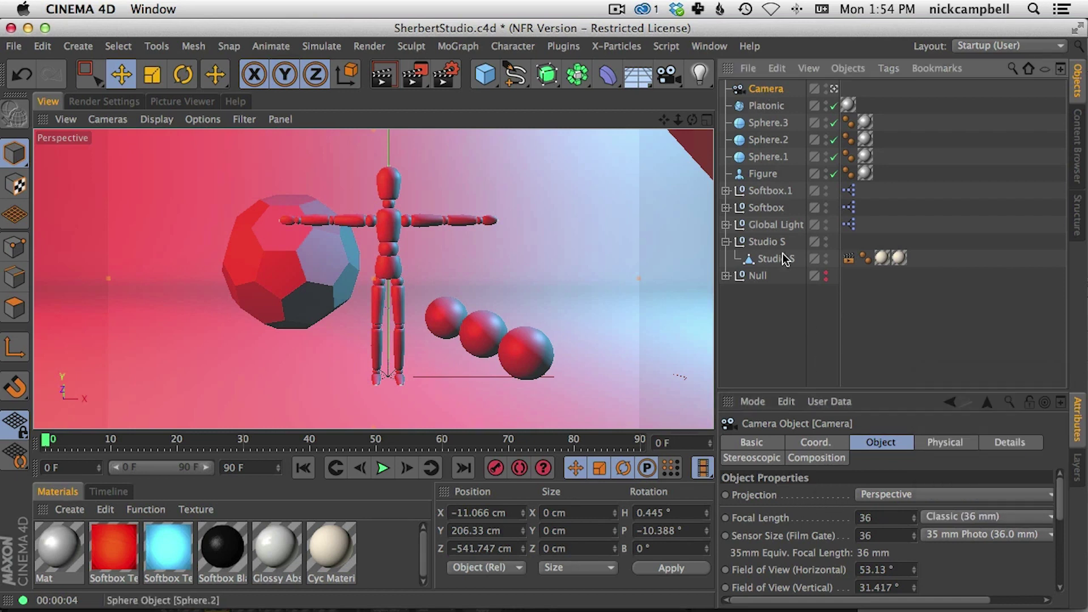
left_click(949, 516)
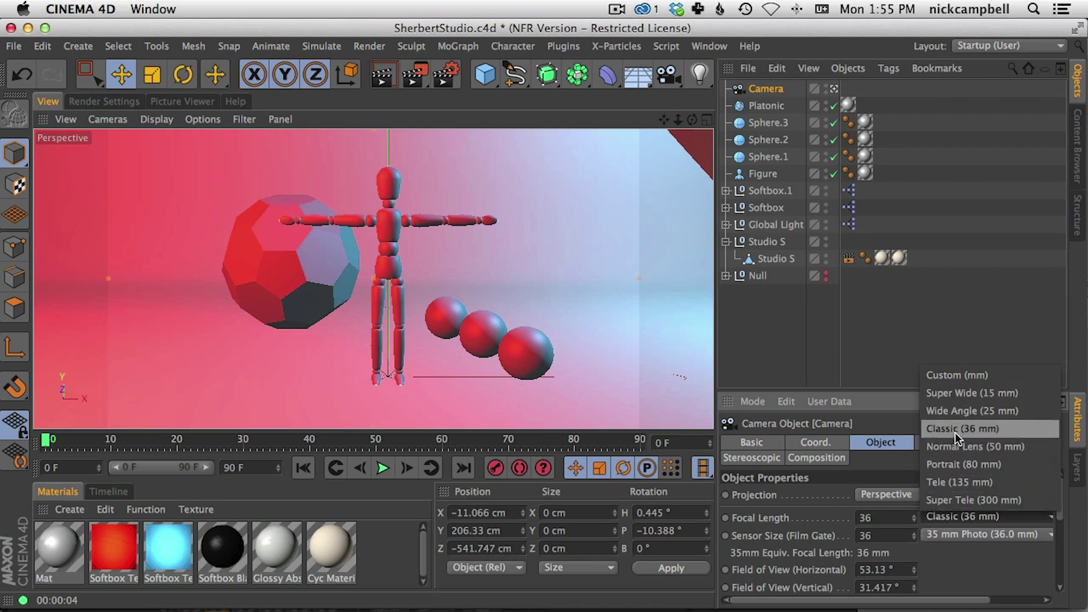
left_click(902, 464)
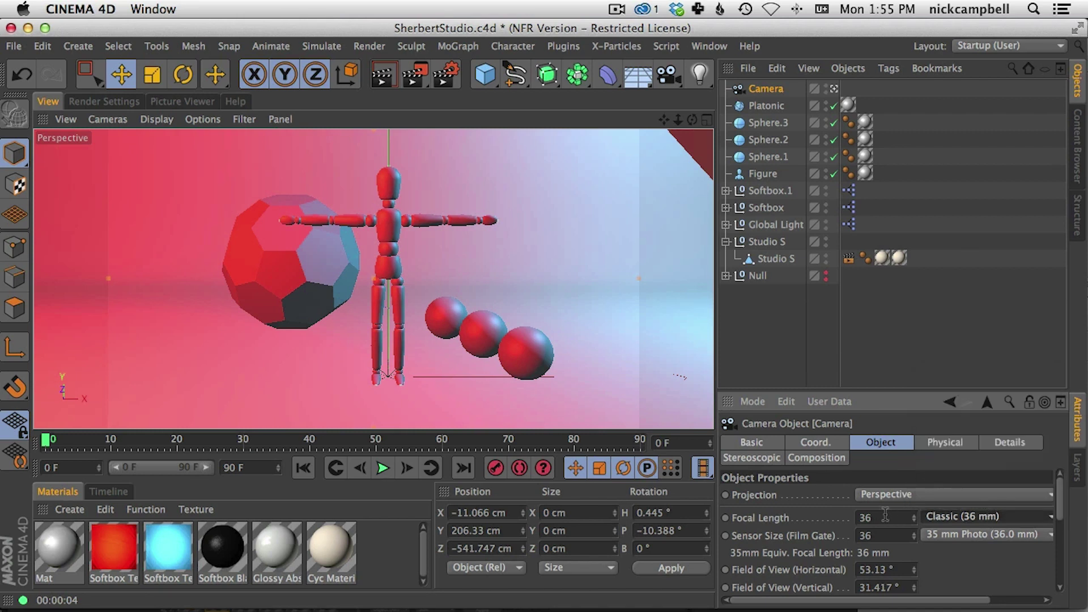
double_click(861, 517)
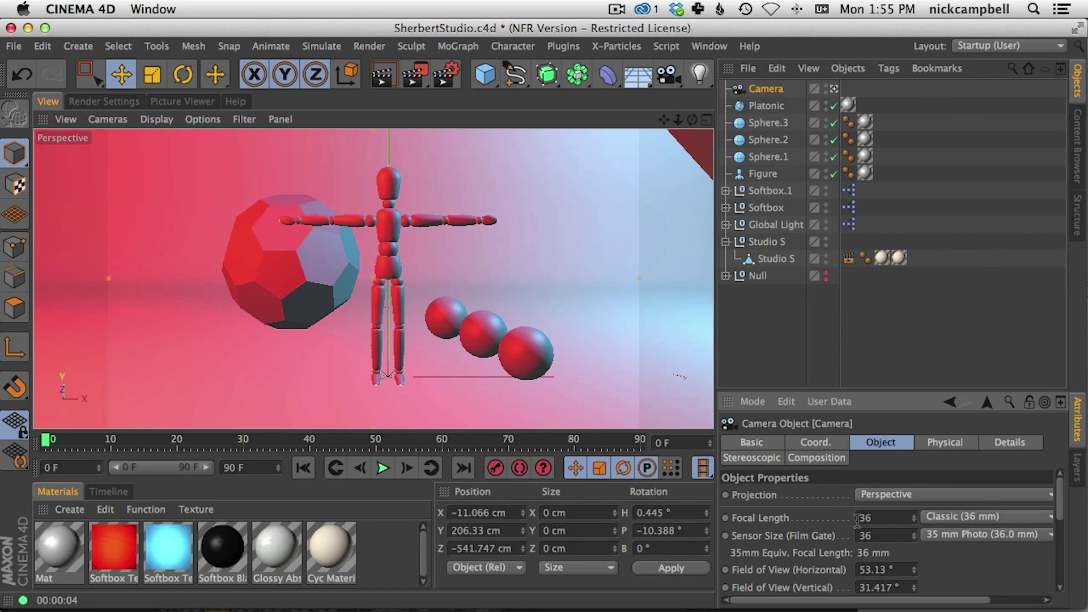
left_click(841, 517)
Delete the first camera, orbit slightly, and create a new camera framing the figure and spheres
left_click(765, 89)
key("Delete")
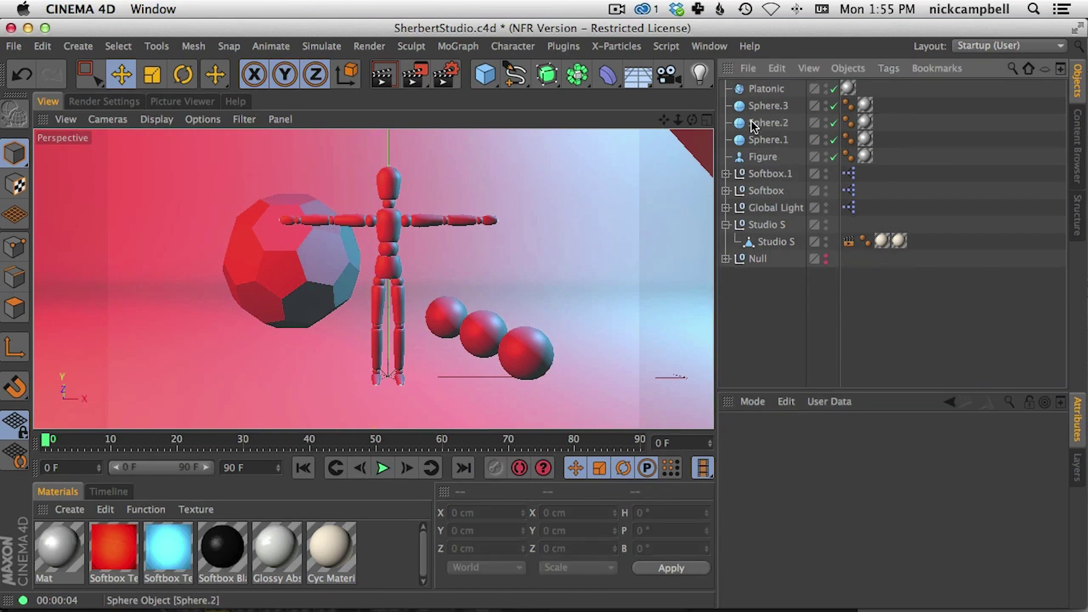
mouse_move(372, 271)
left_mouse_down("alt")
mouse_move(404, 284)
mouse_move(441, 254)
mouse_move(315, 270)
mouse_move(389, 253)
mouse_move(408, 262)
mouse_move(294, 277)
mouse_move(392, 267)
left_mouse_up("alt")
left_click(408, 262)
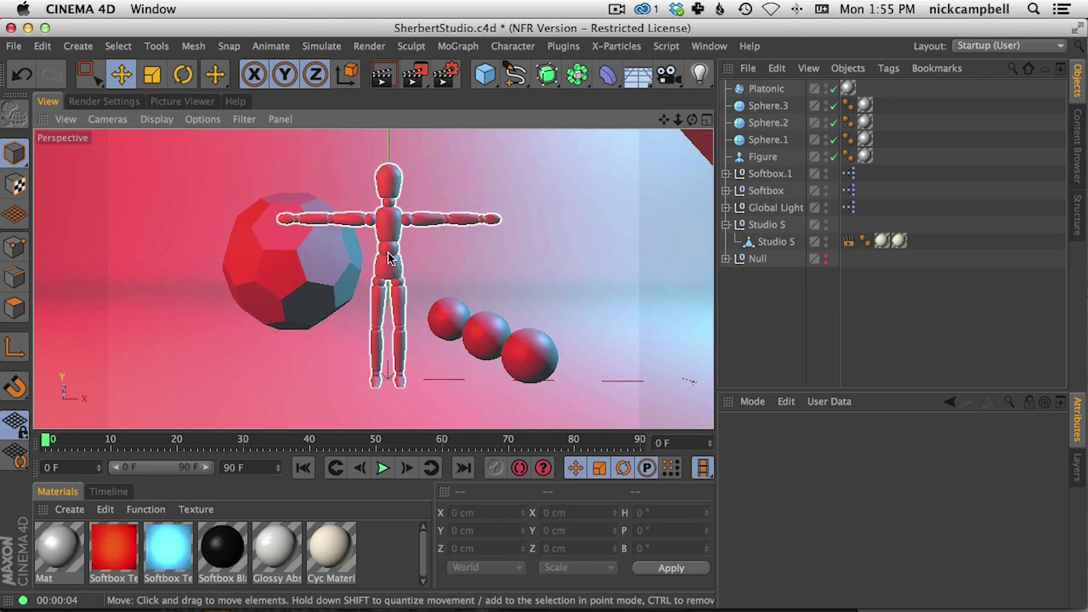
left_click(204, 236)
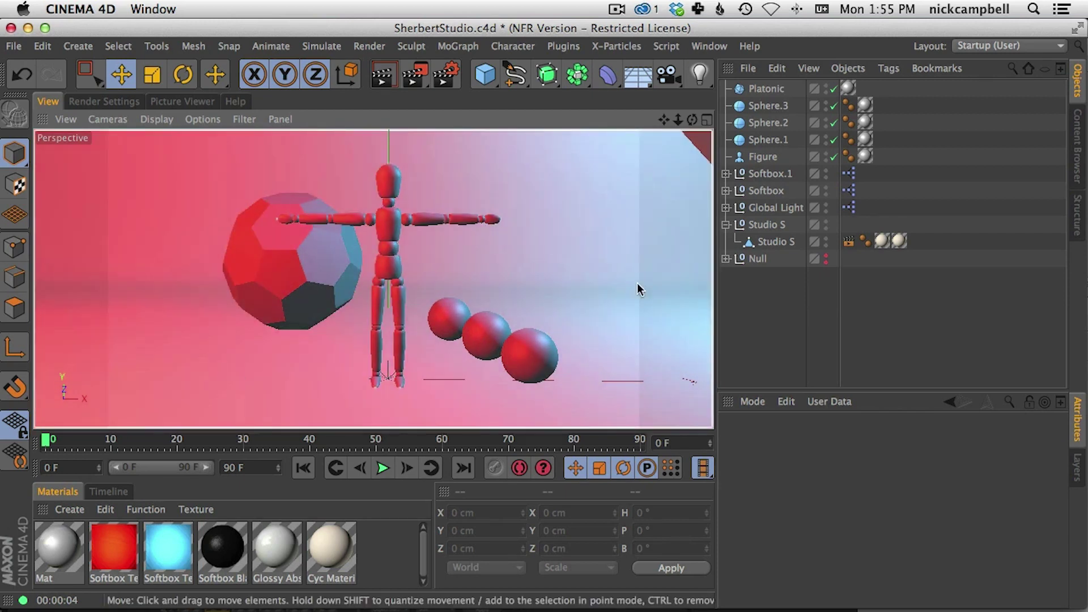
left_click(670, 75)
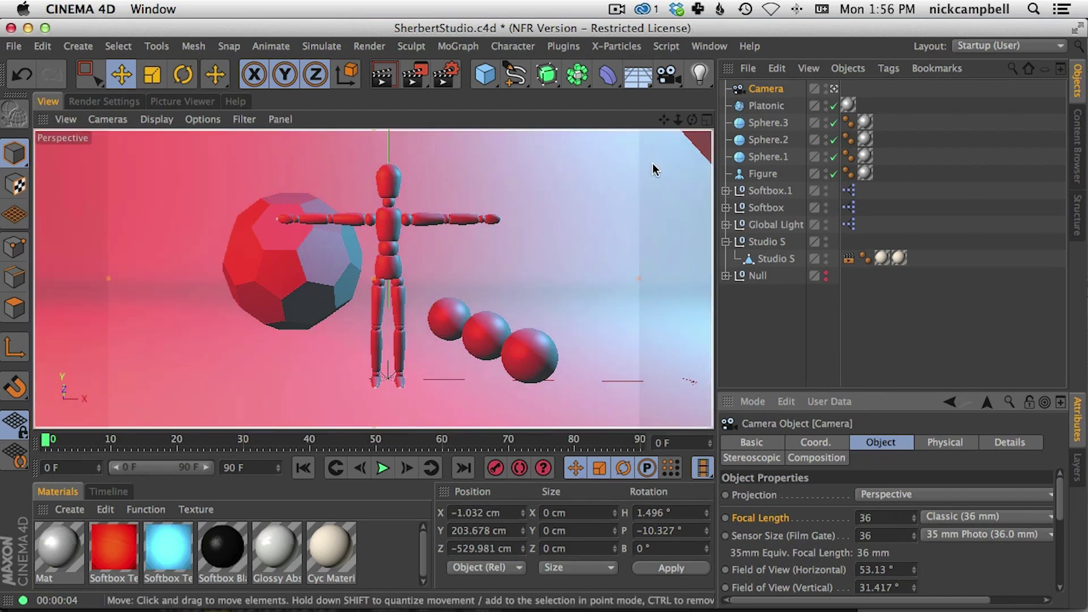
left_click(787, 352)
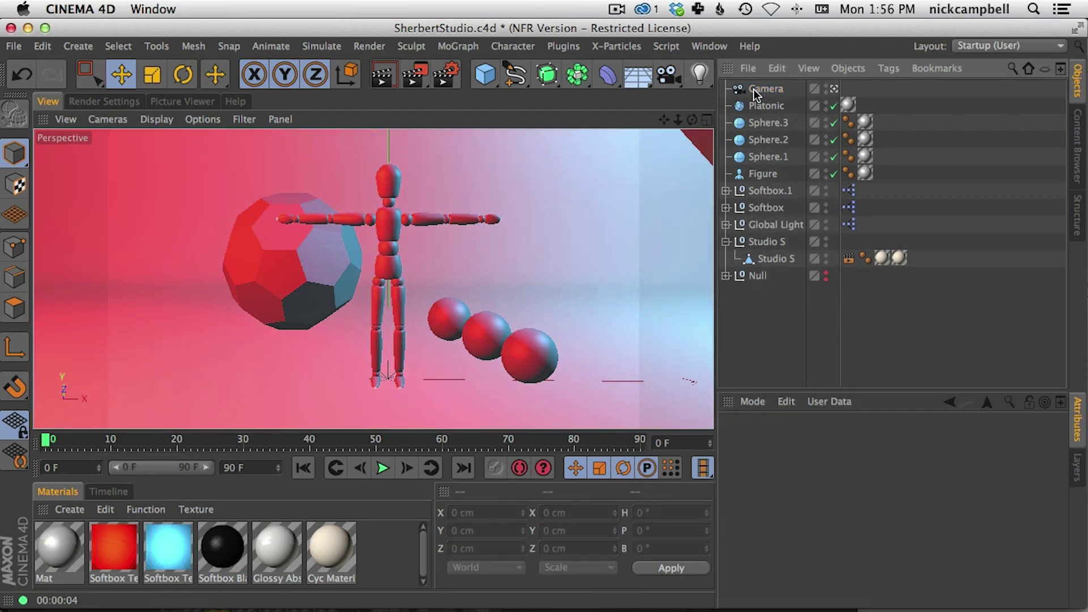
left_click(758, 93)
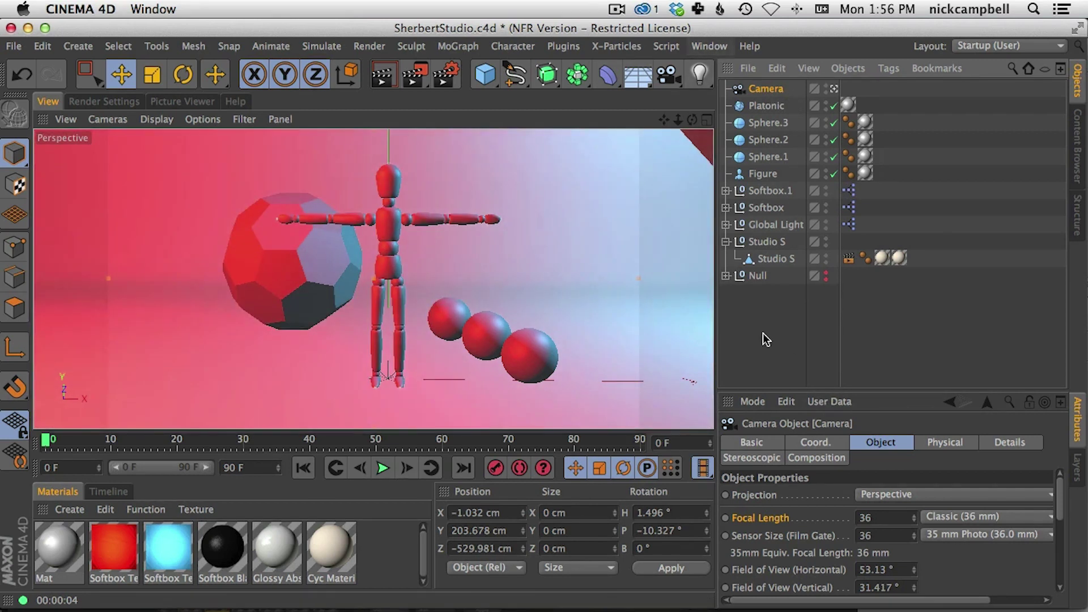
Set the camera's focal length to 20 mm and dolly in until the figure fills the frame
double_click(893, 519)
type("20")
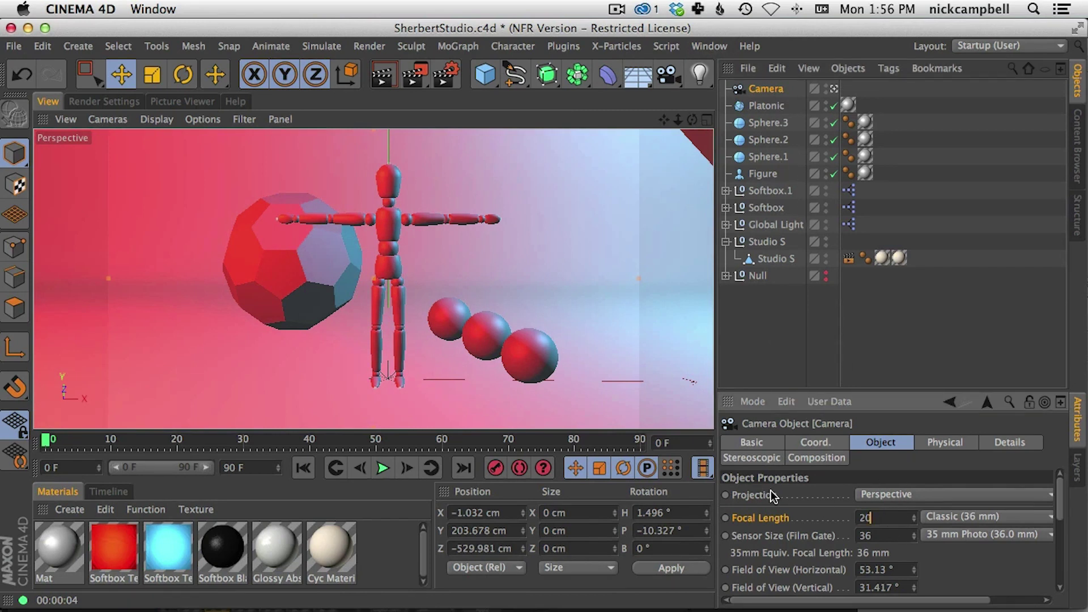
key("Return")
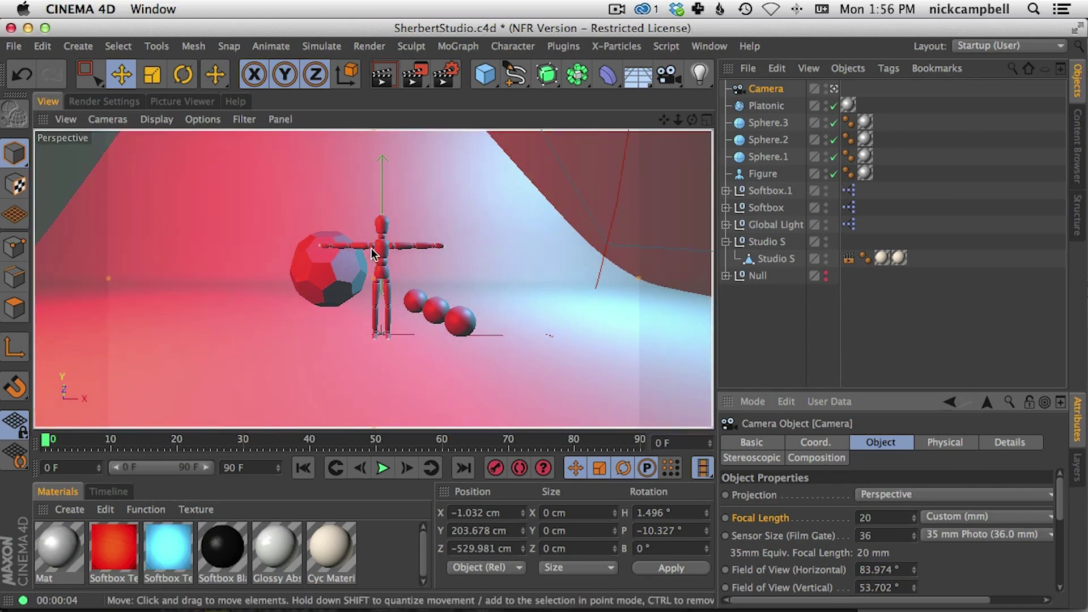
scroll(458, 234, "up", 5)
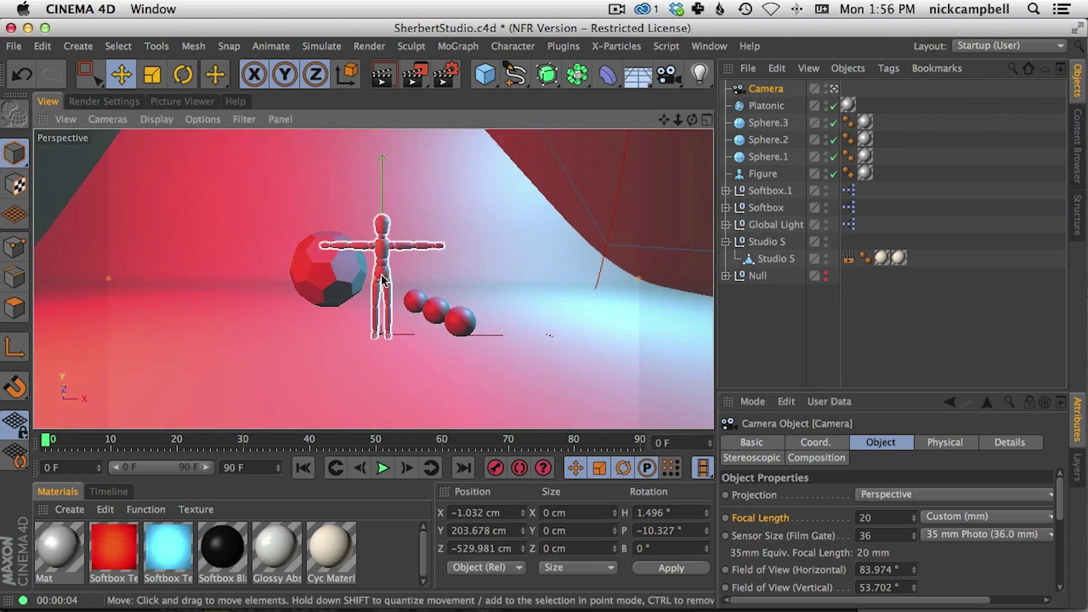
scroll(418, 266, "up", 2)
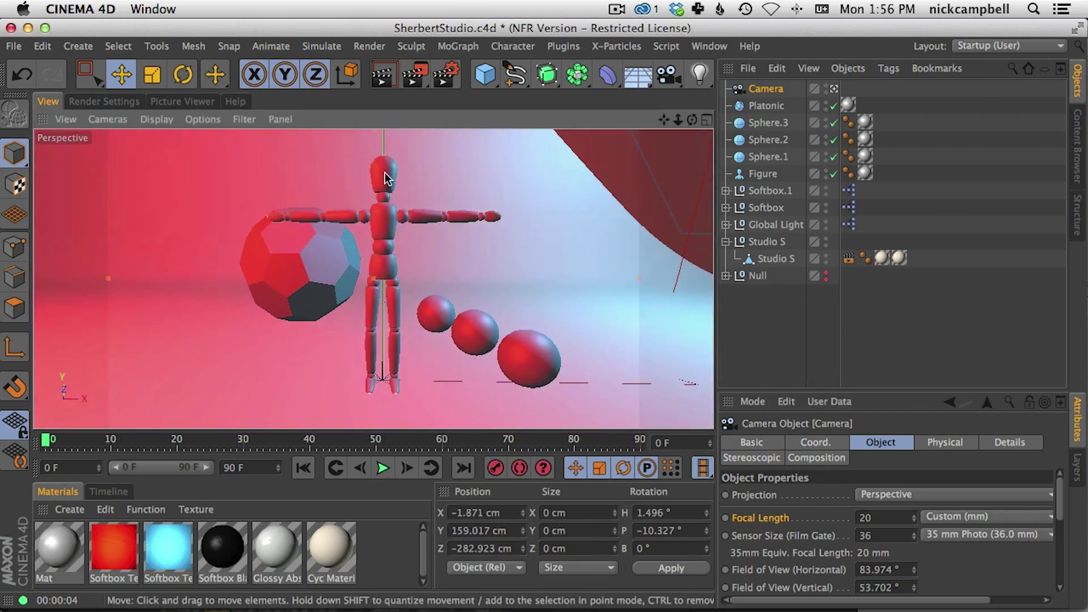
scroll(397, 272, "down", 1)
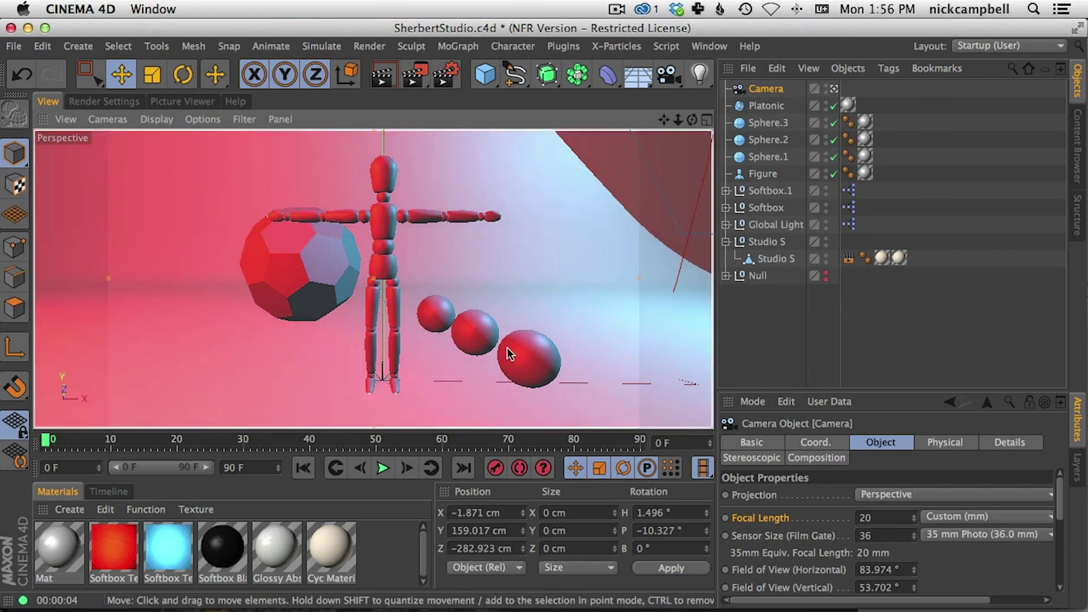
scroll(381, 267, "up", 1)
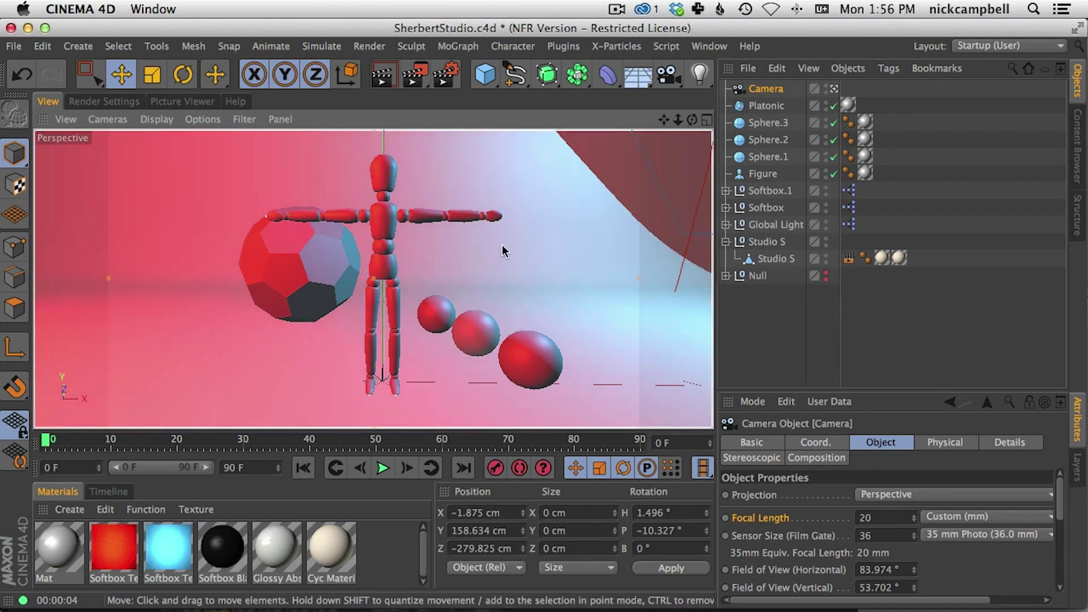
Duplicate the camera to create Camera.1
left_click(762, 90)
key("super+c")
key("super+v")
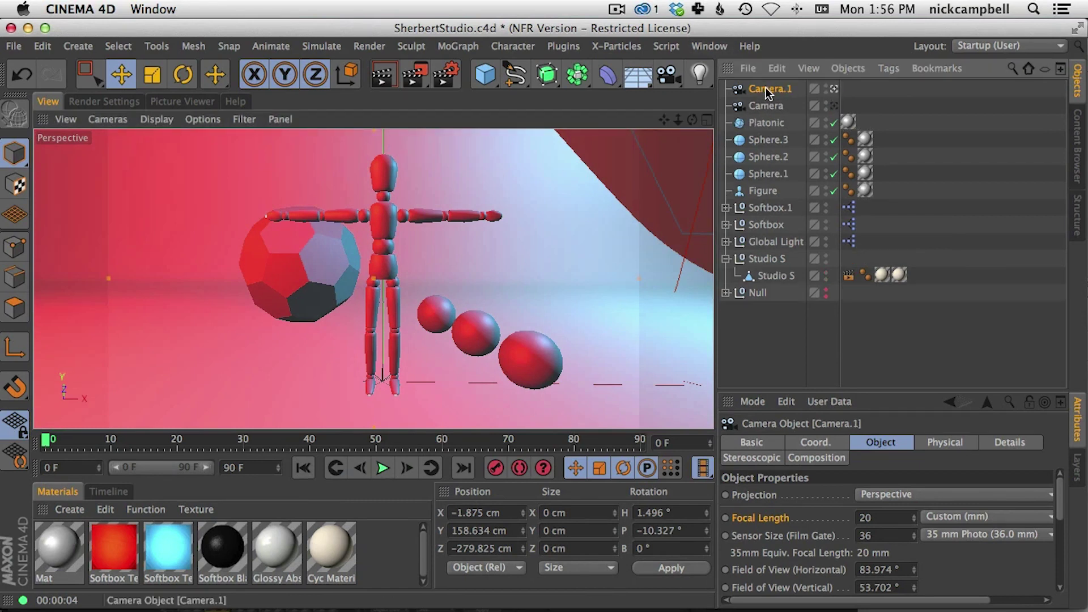
Give Camera.1 a 100 mm focal length and dolly it back to frame the whole scene
left_click(867, 518)
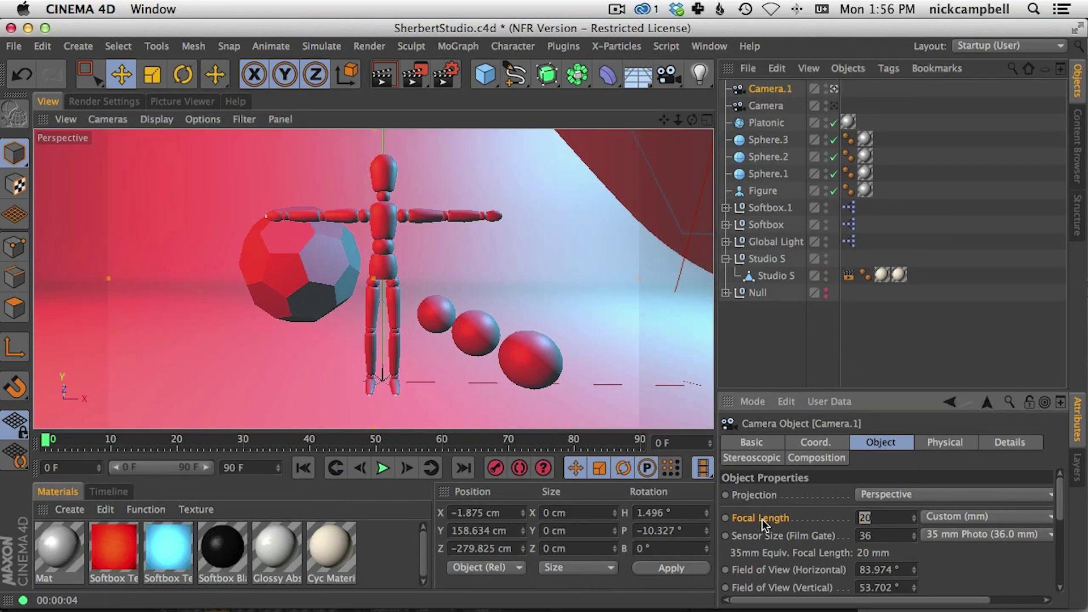
type("100")
key("Return")
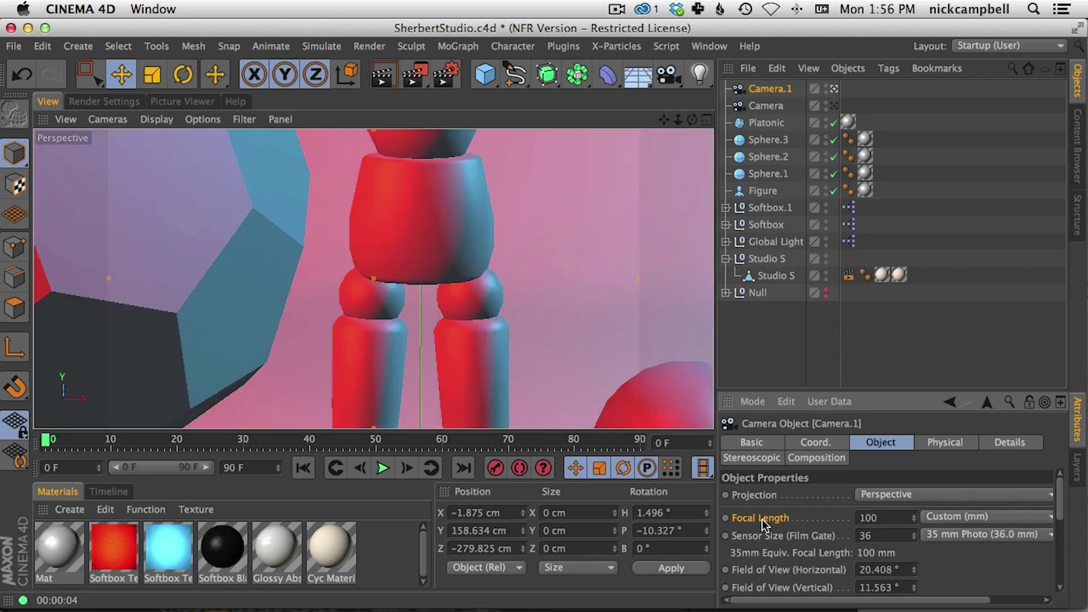
scroll(444, 209, "down", 6)
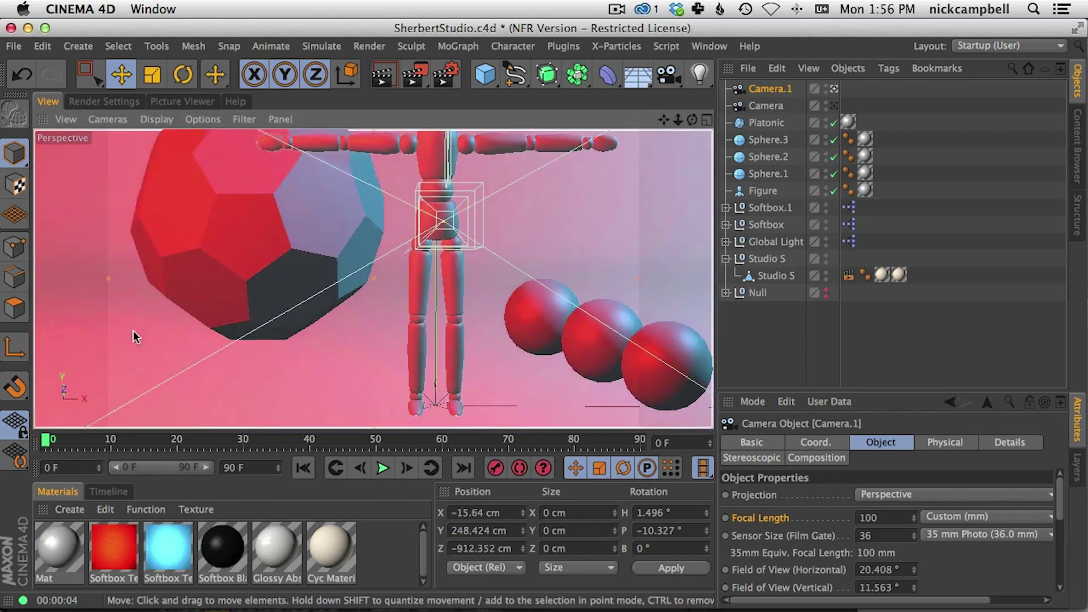
scroll(445, 224, "down", 8)
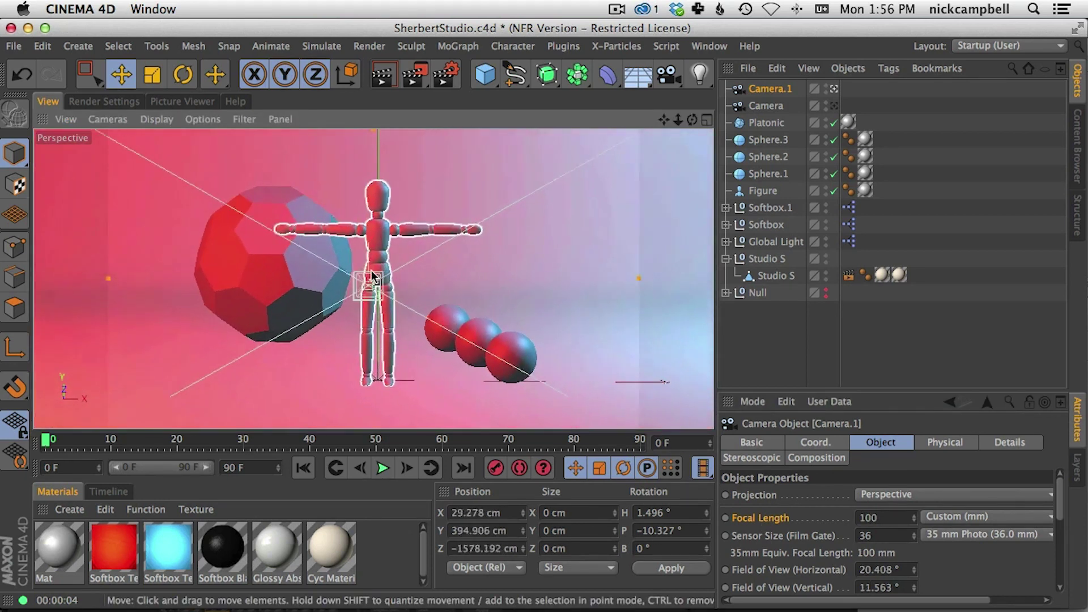
scroll(391, 268, "up", 3)
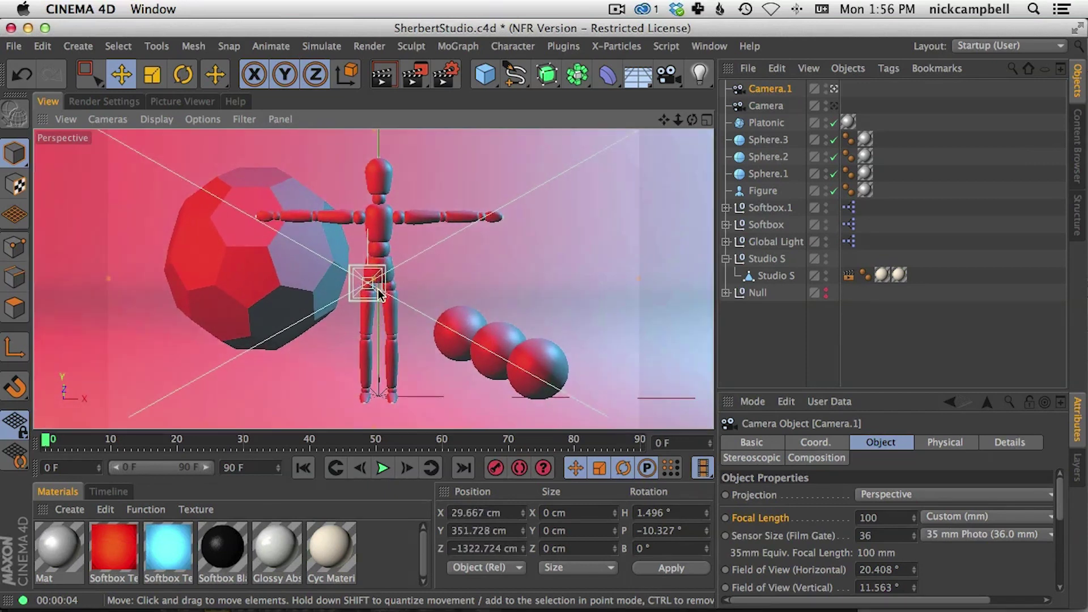
scroll(381, 274, "up", 1)
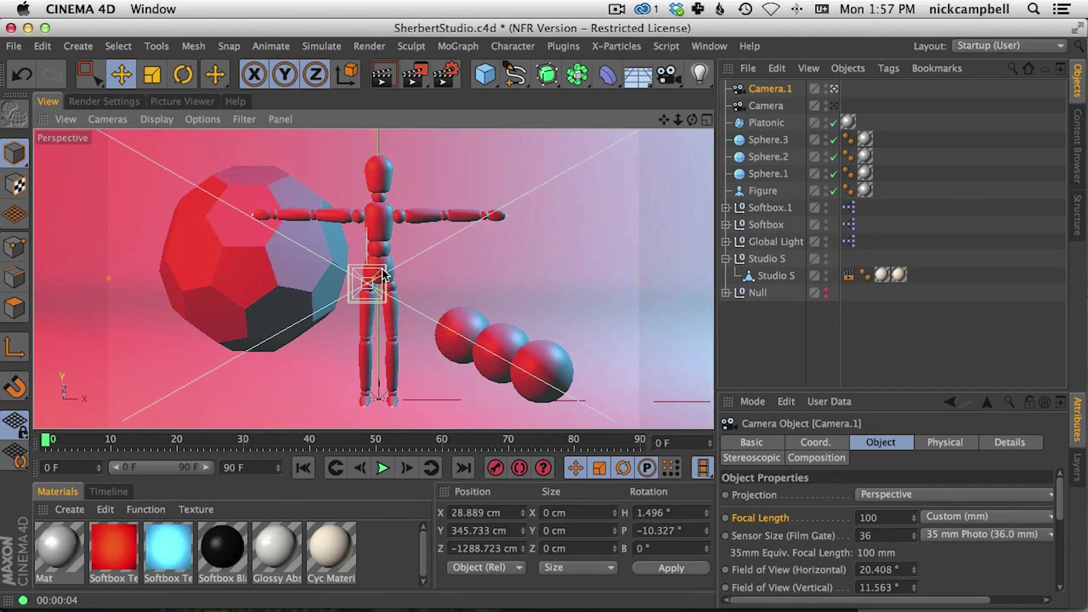
left_click(834, 105)
left_click(833, 90)
left_click(833, 105)
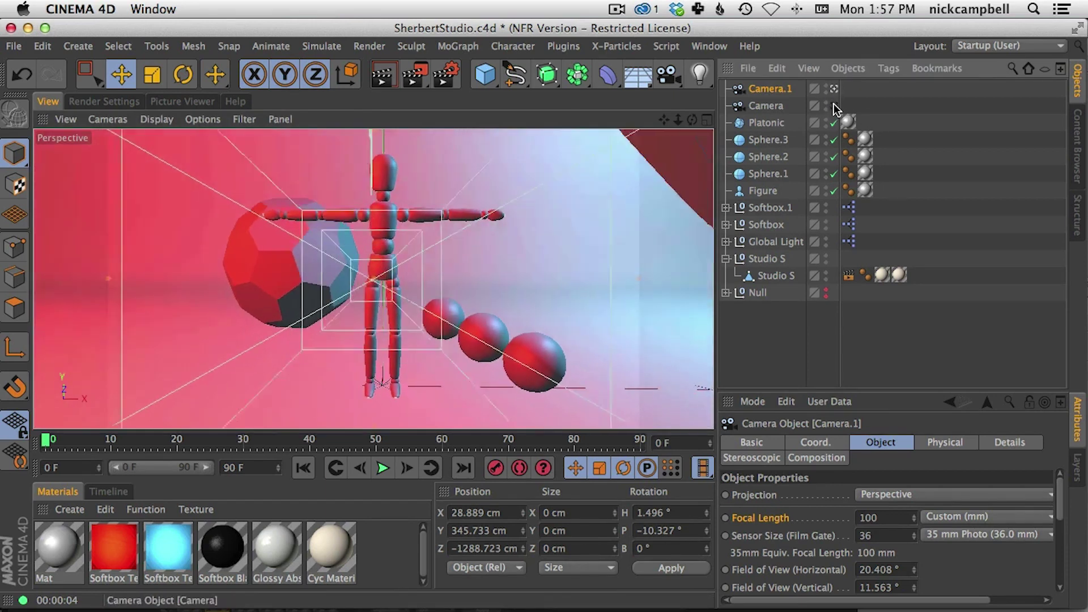
left_click(834, 88)
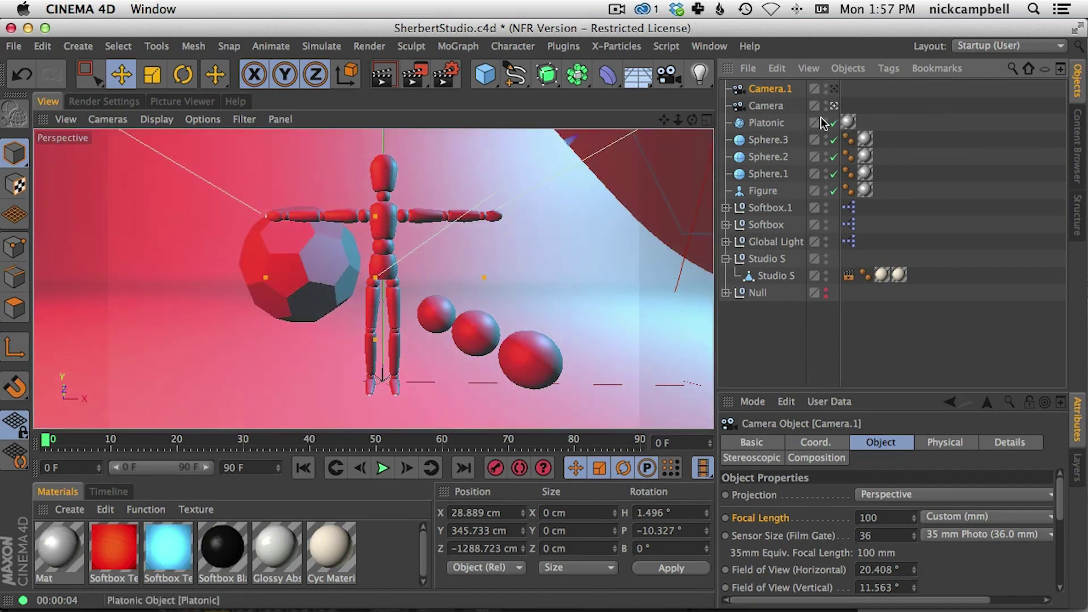
left_click(834, 89)
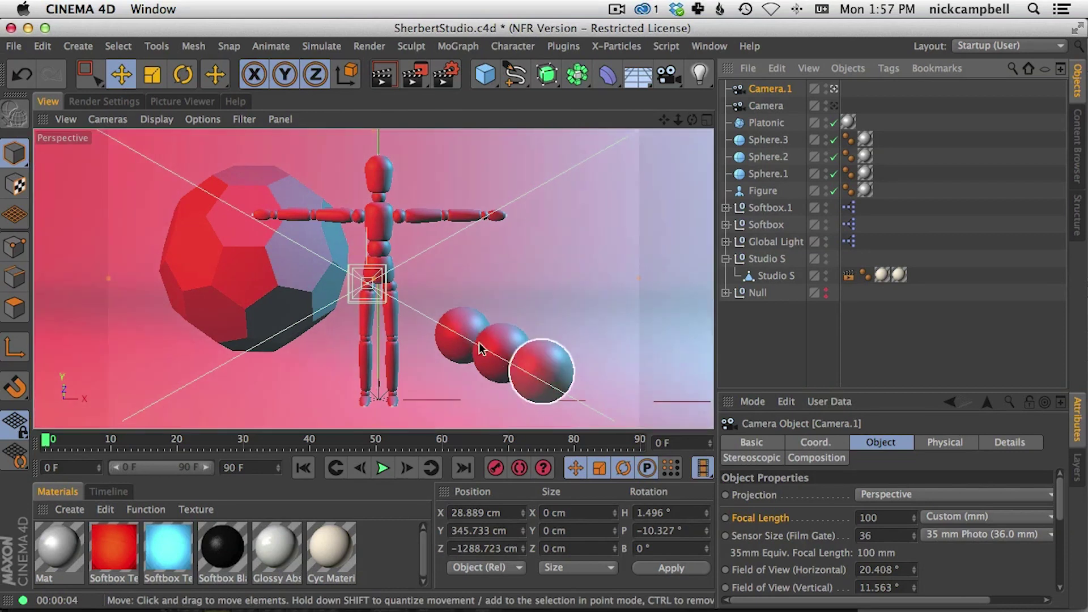
left_click(769, 139)
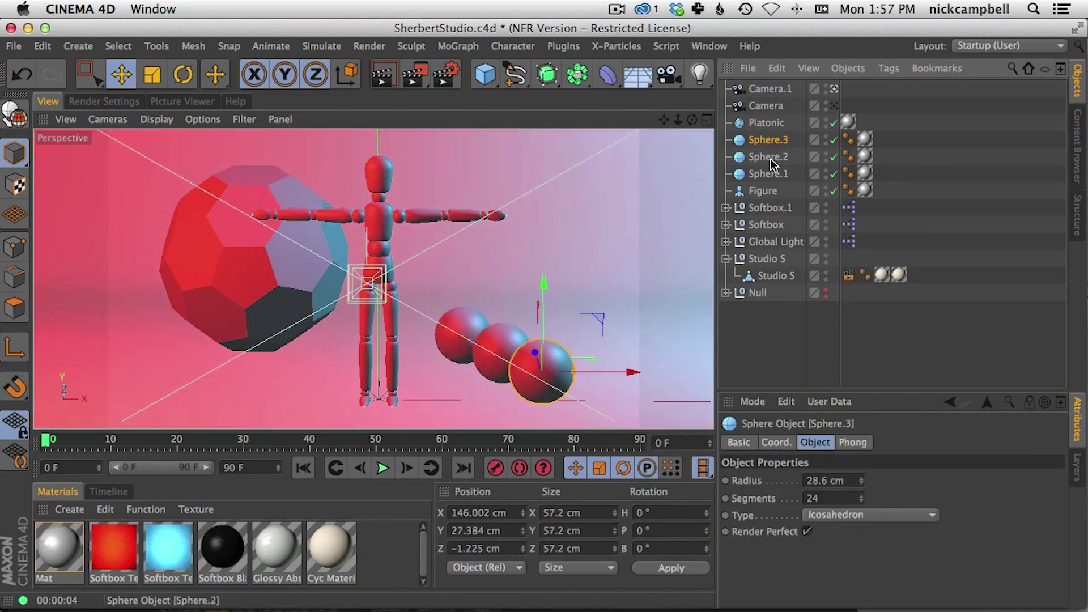
left_click(769, 158)
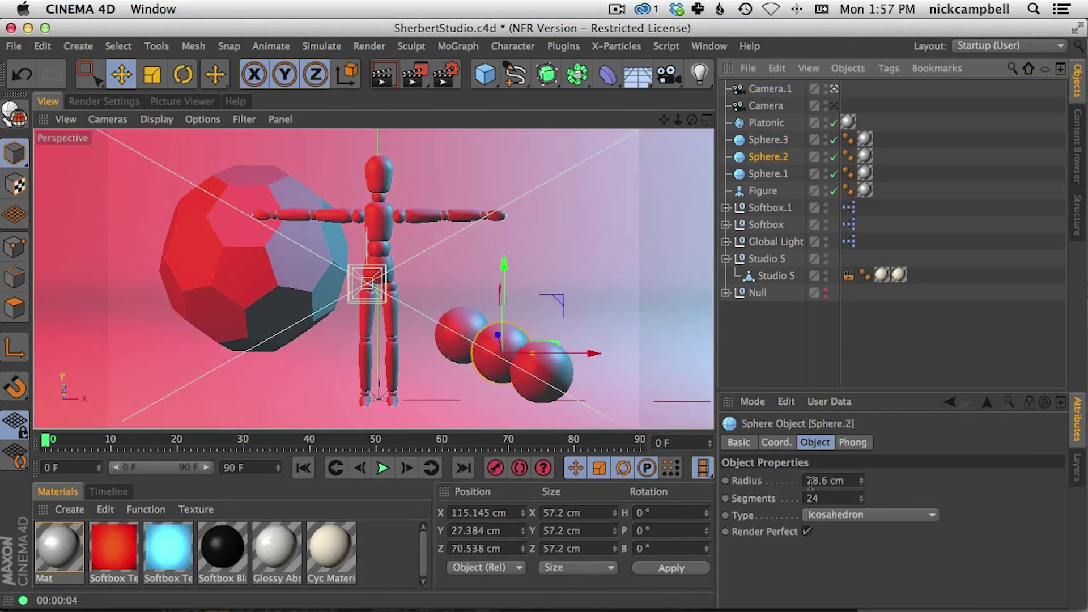
left_click(934, 140)
left_click(770, 89)
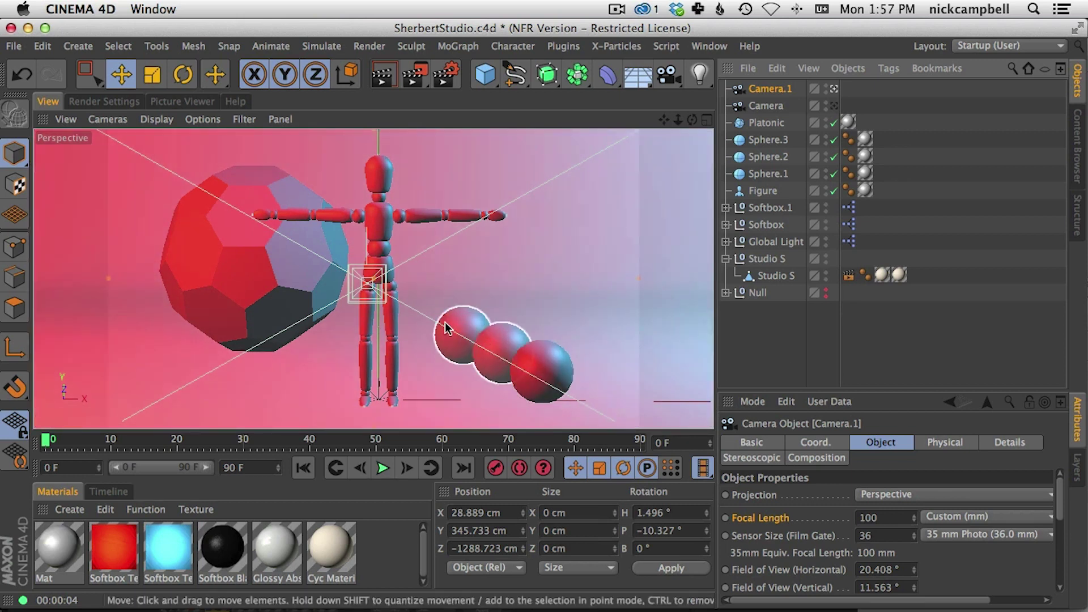
Compare views through Camera.1 and the 20 mm Camera, ending on Camera, then expand the Null
left_click(833, 106)
left_click(834, 106)
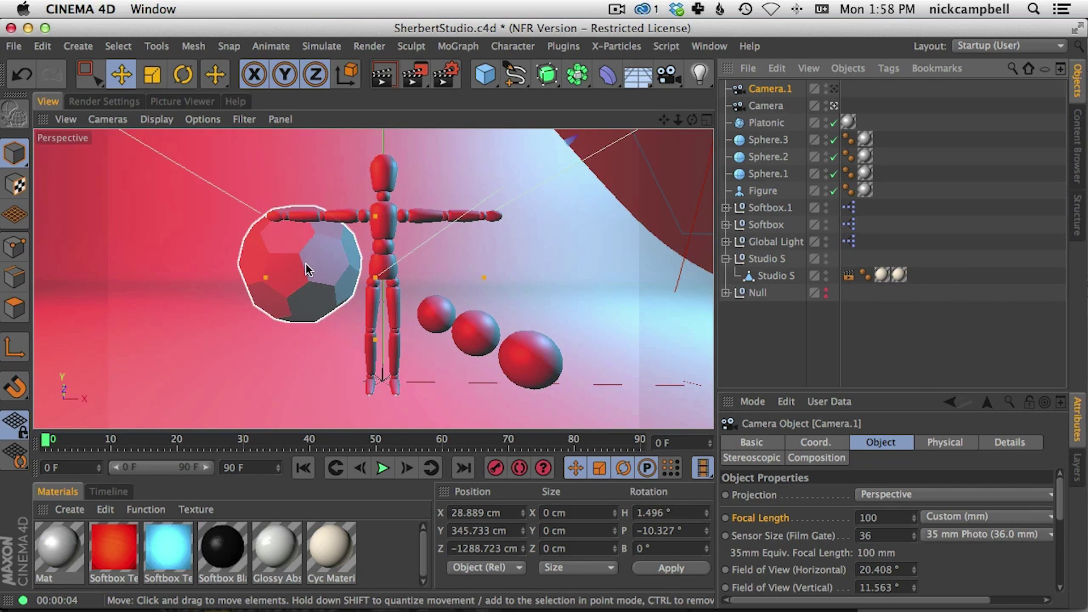
left_click(834, 89)
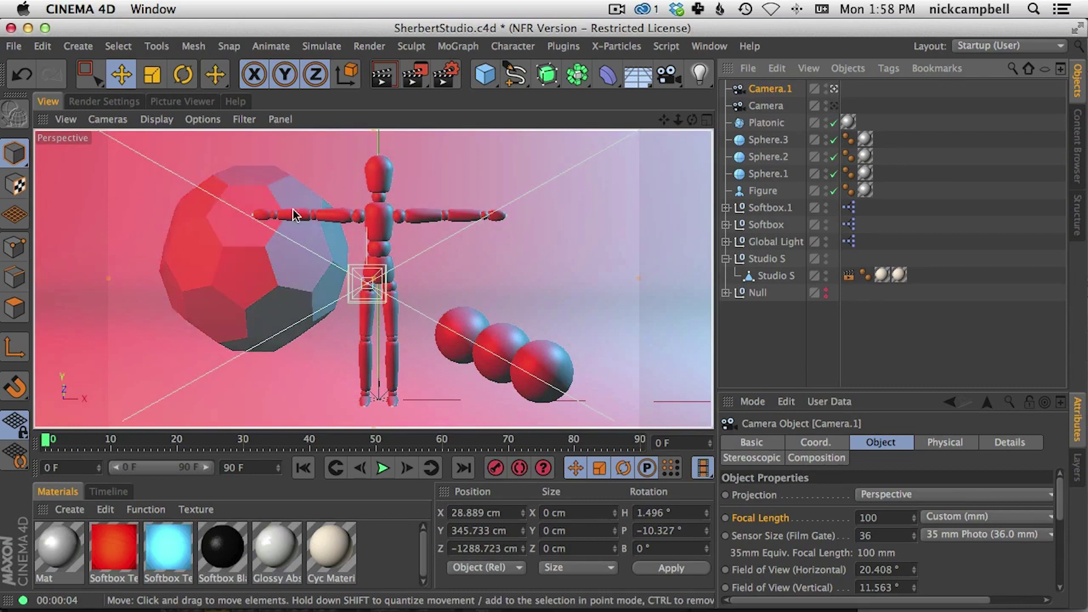
left_click(834, 106)
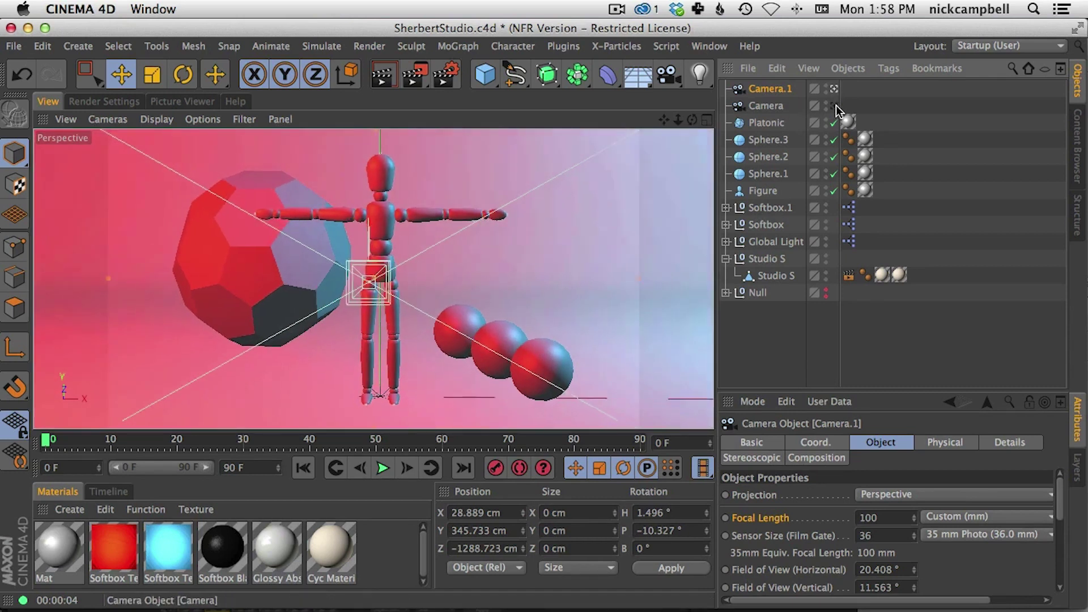
left_click(835, 89)
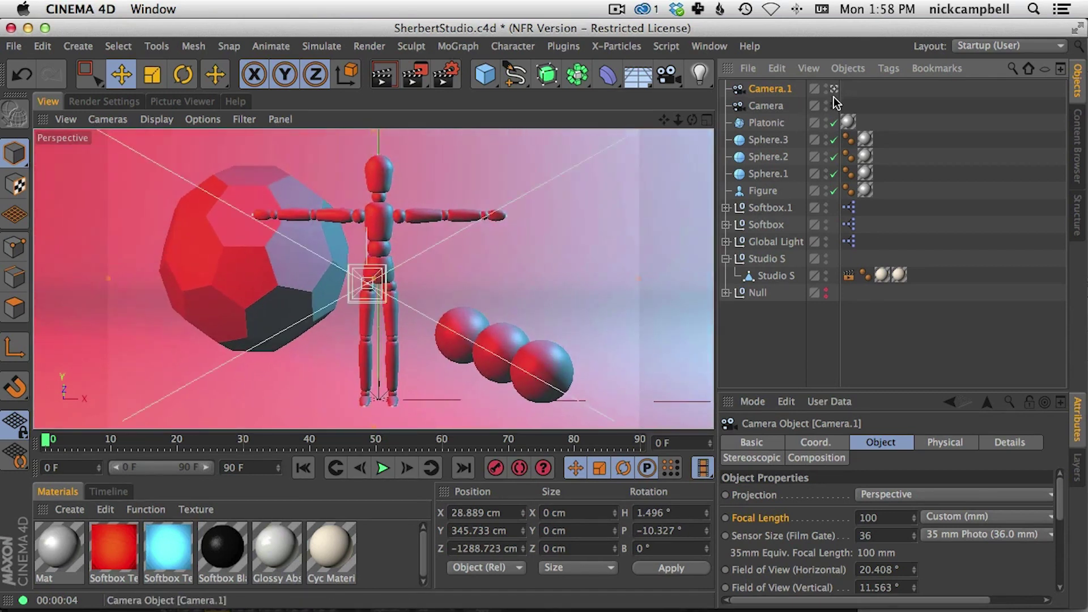
left_click(834, 106)
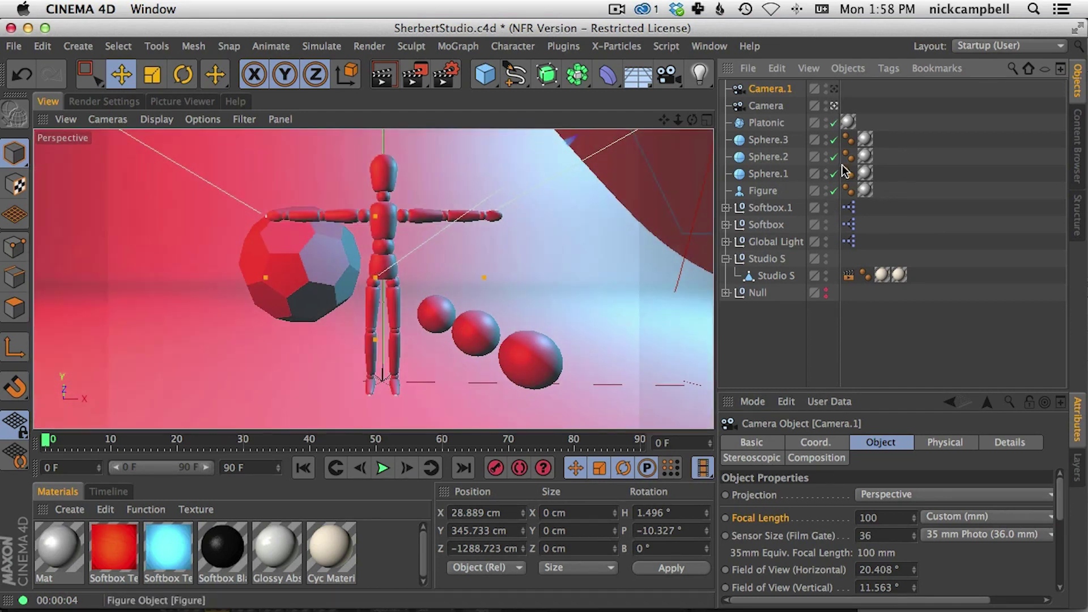
left_click(725, 292)
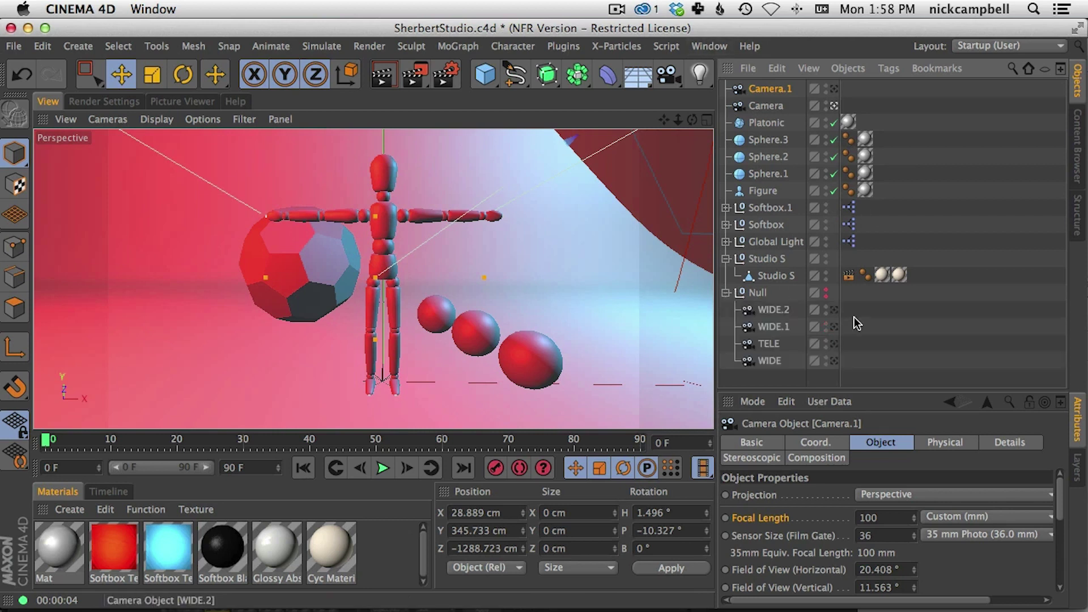
Look through the TELE camera and disable the Platonic and Sphere.1–Sphere.3
left_click(835, 344)
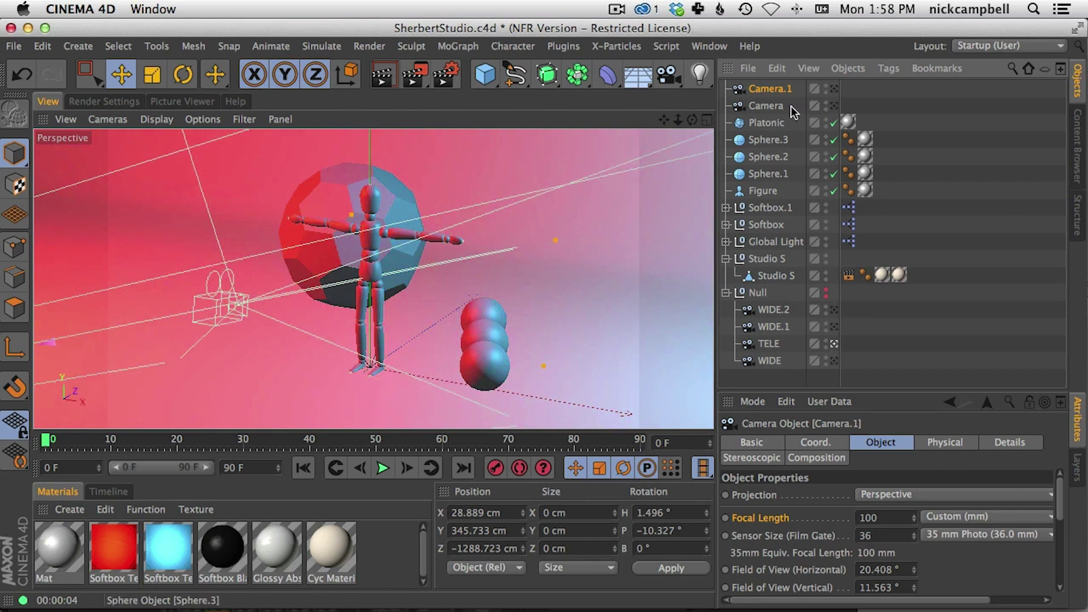
left_click_drag(834, 123, 842, 156)
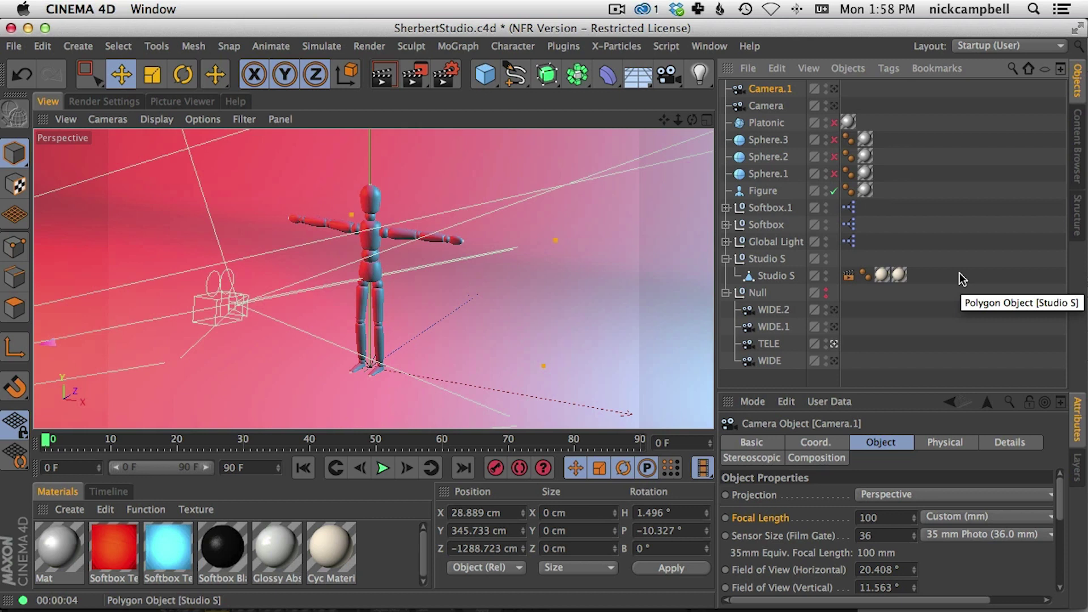
left_click(770, 346)
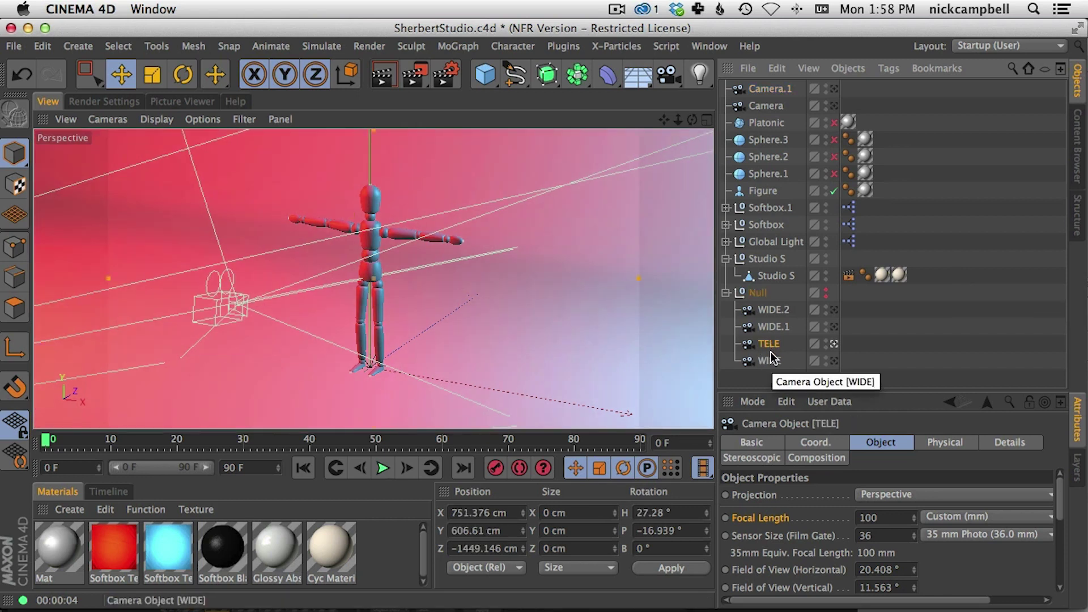
left_click(835, 360)
left_click(835, 361)
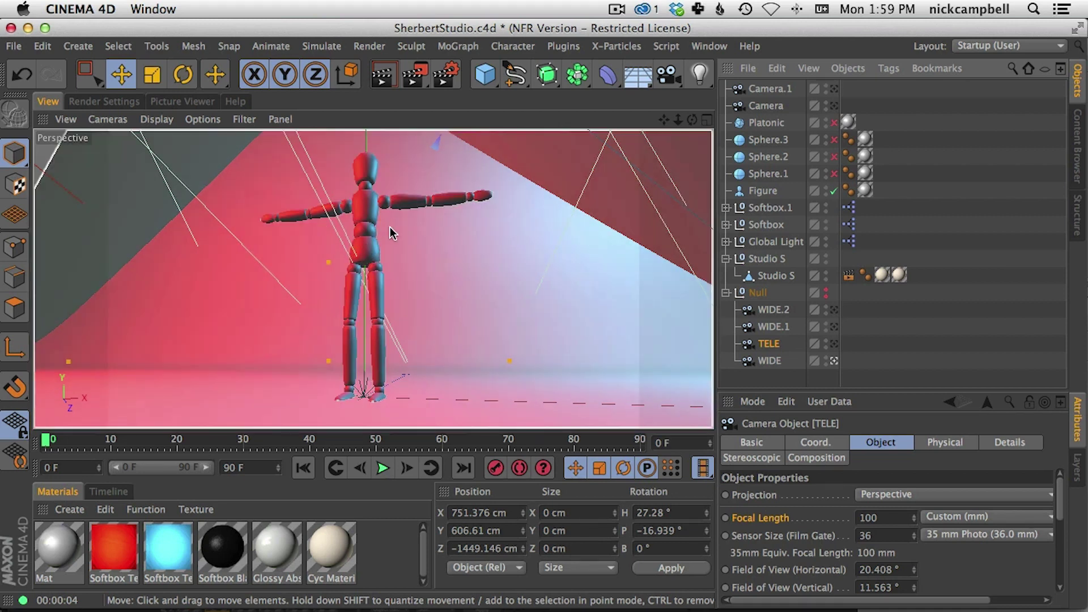
left_click(769, 360)
left_click(773, 373)
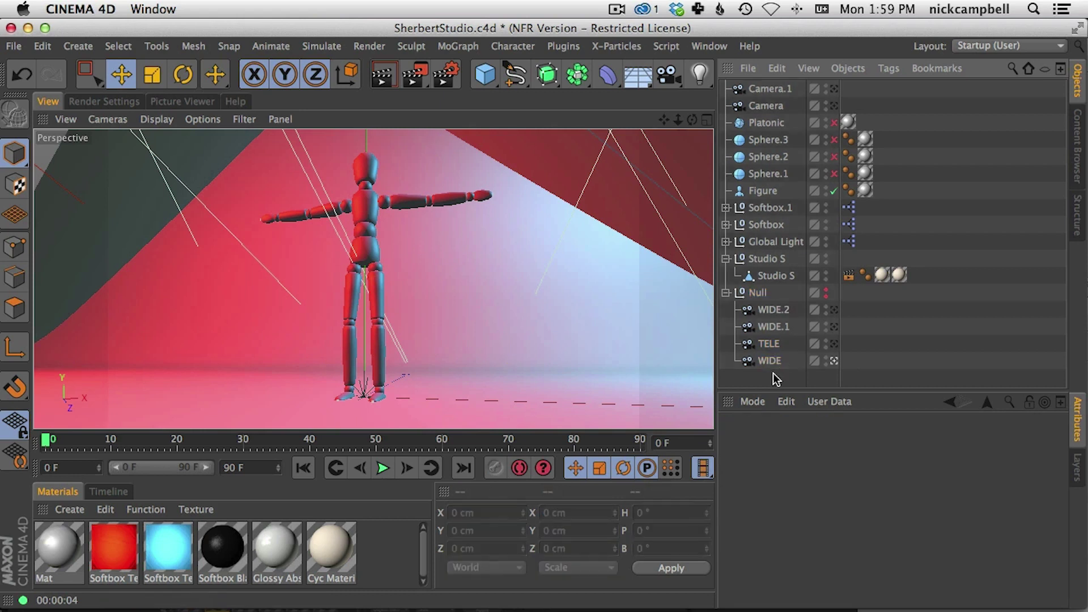
left_click(775, 360)
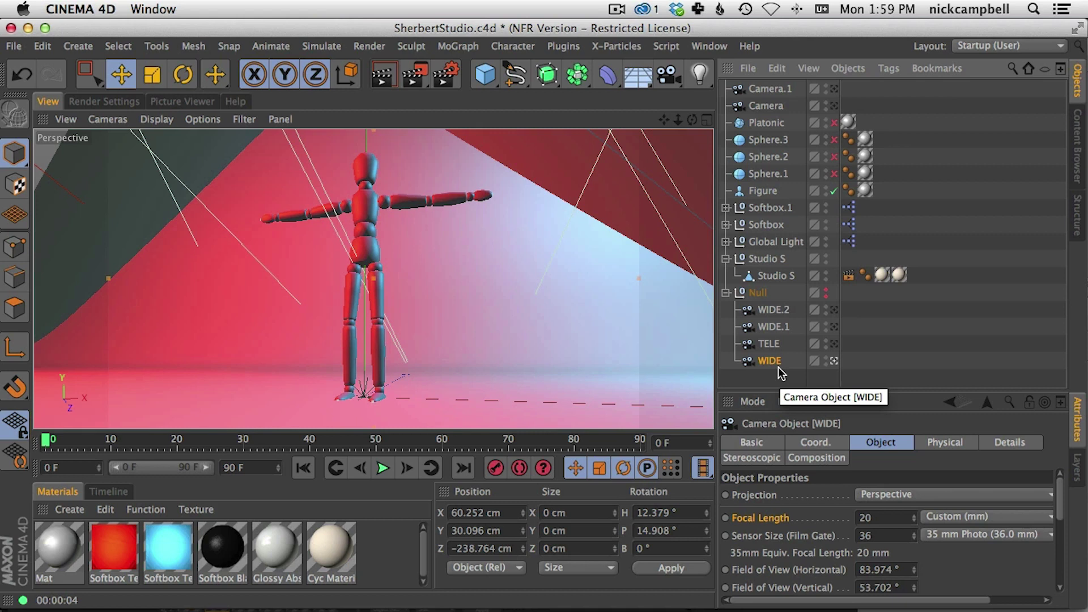
left_click(834, 344)
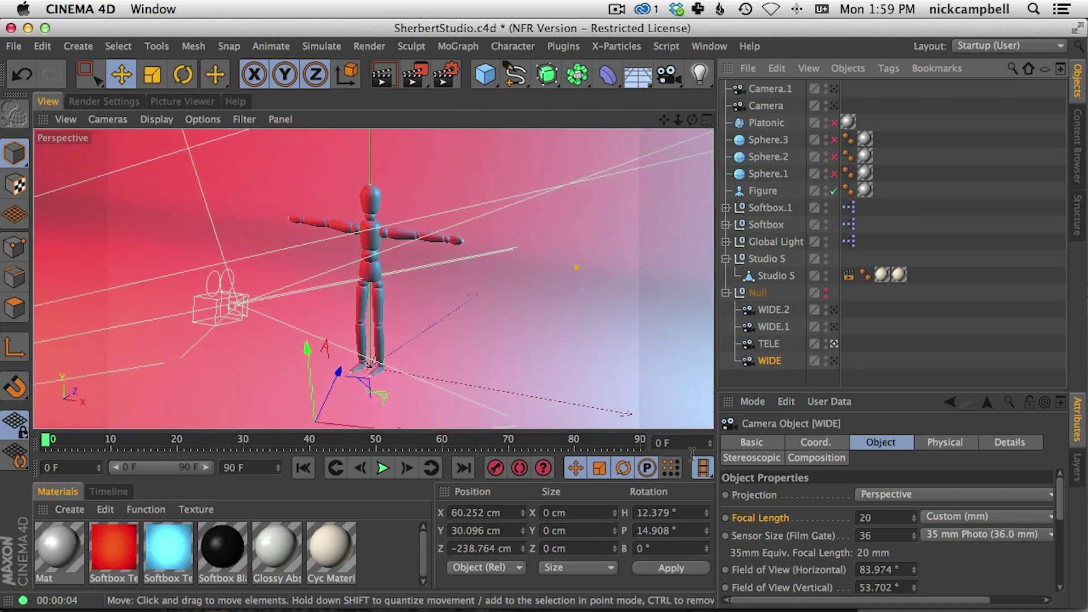
left_click(782, 379)
left_click(770, 345)
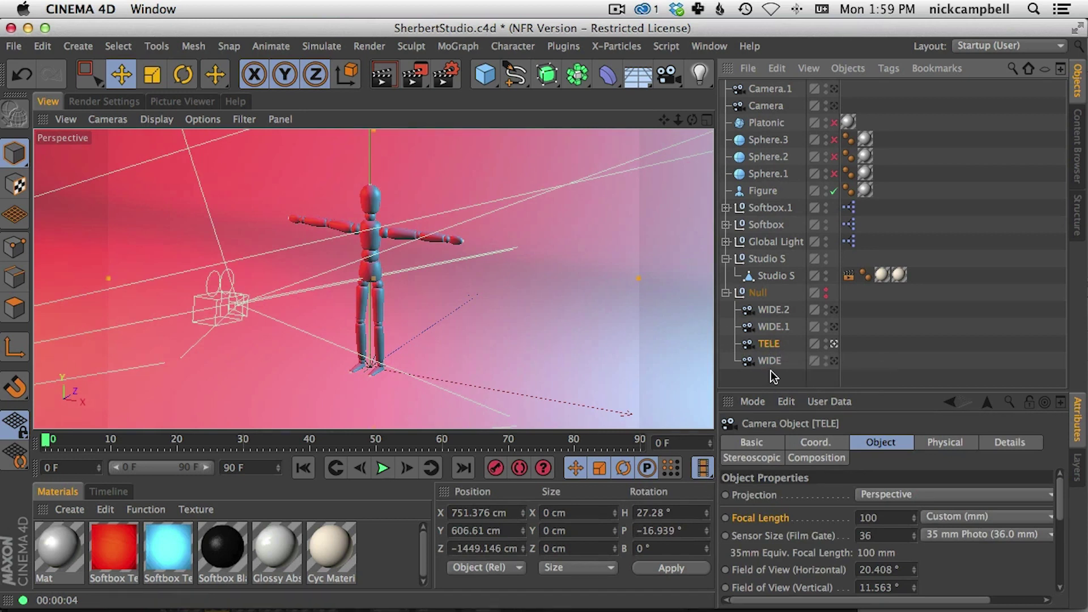
left_click(794, 371)
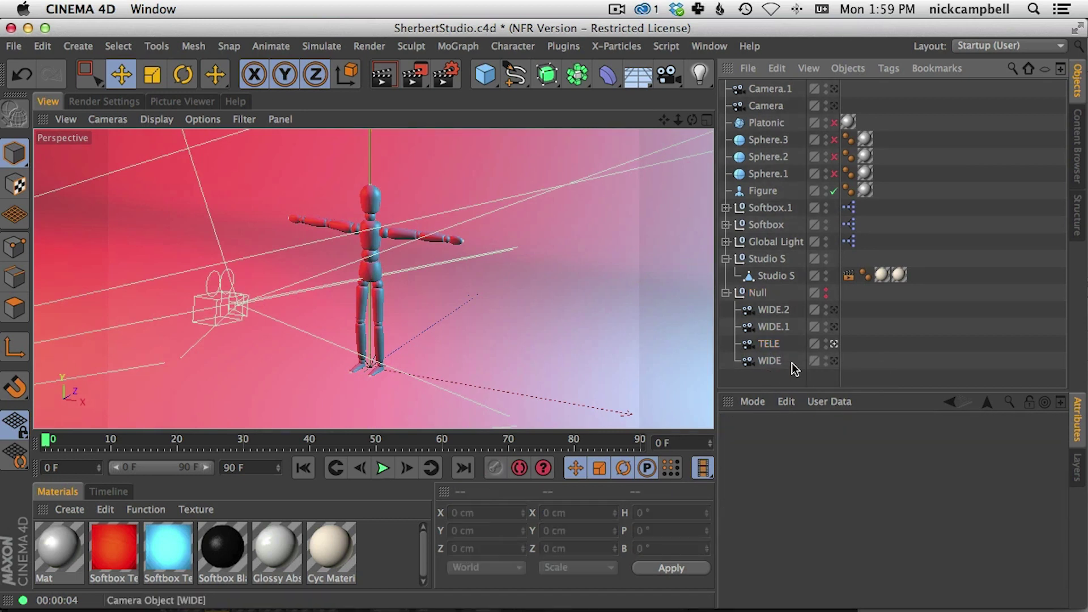
left_click(835, 343)
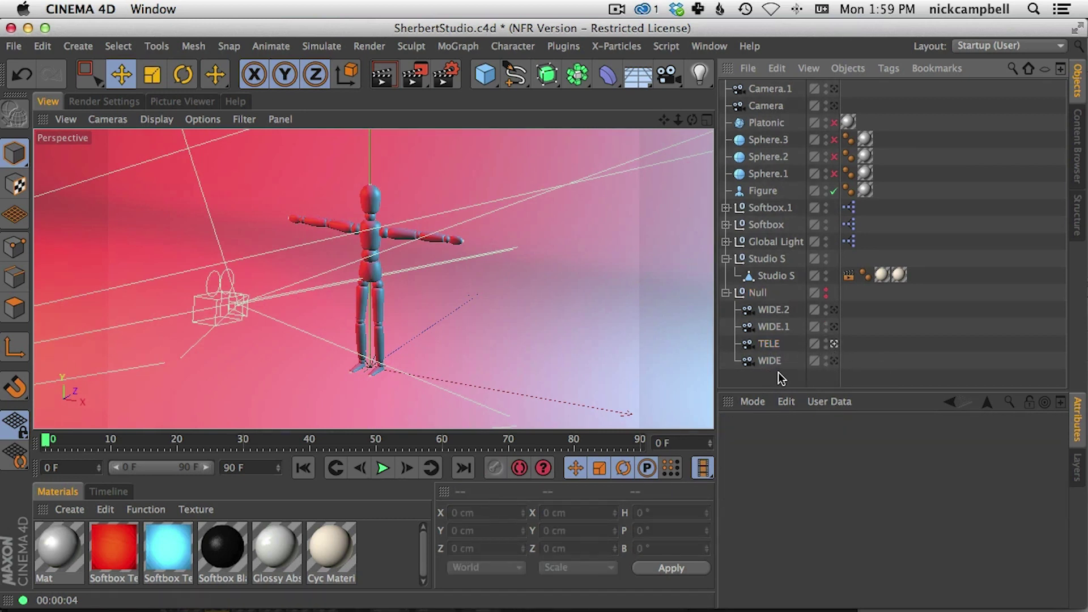
Switch to the GSGLogoRackFocus.c4d document via the Window menu's open documents list
left_click(710, 47)
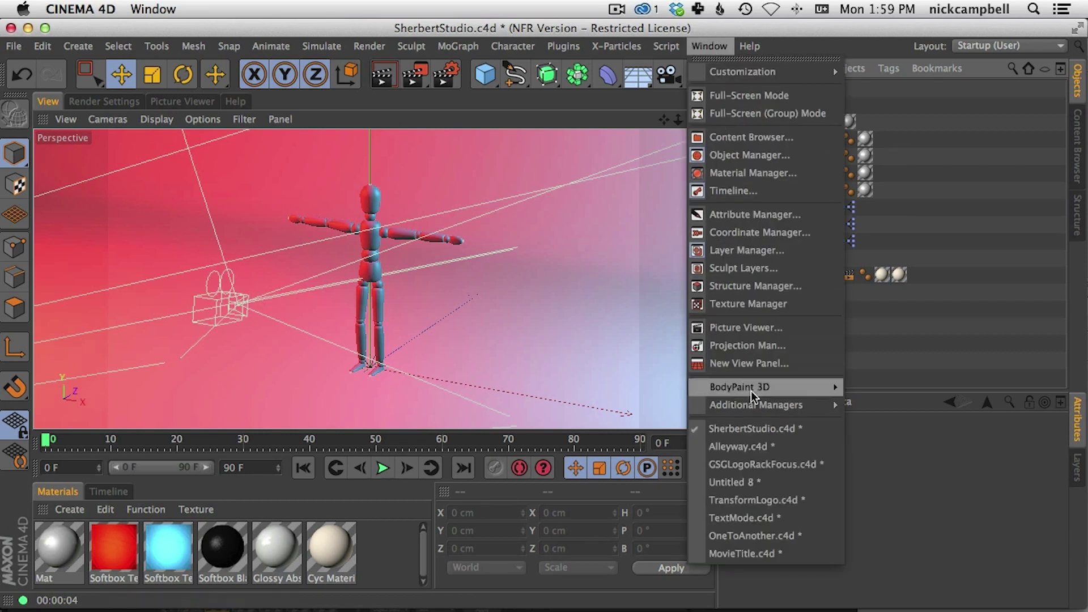
left_click(891, 335)
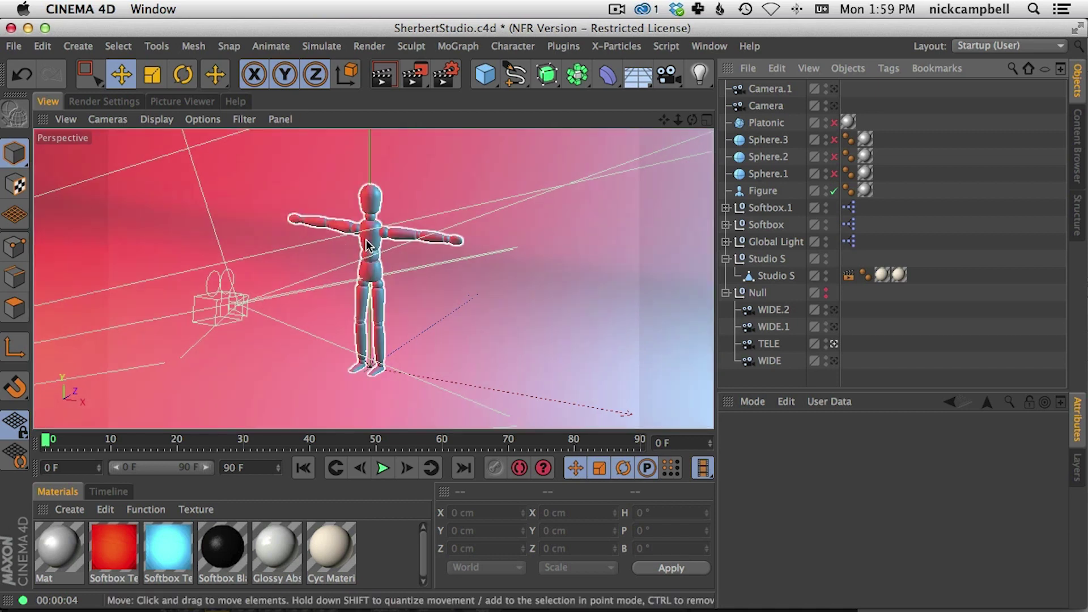
left_click(711, 47)
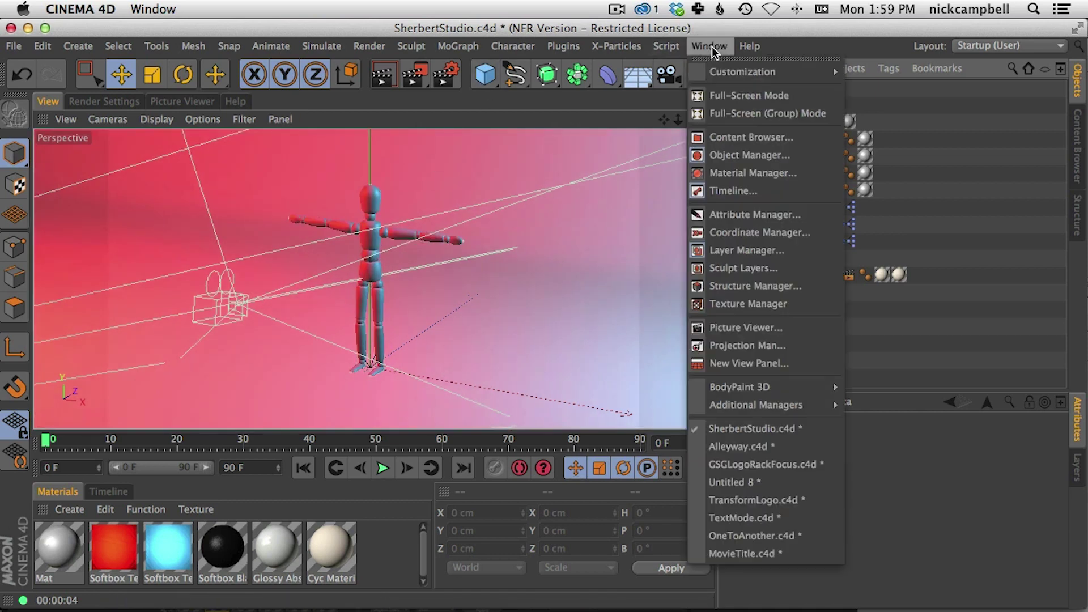
left_click(737, 482)
left_click(709, 46)
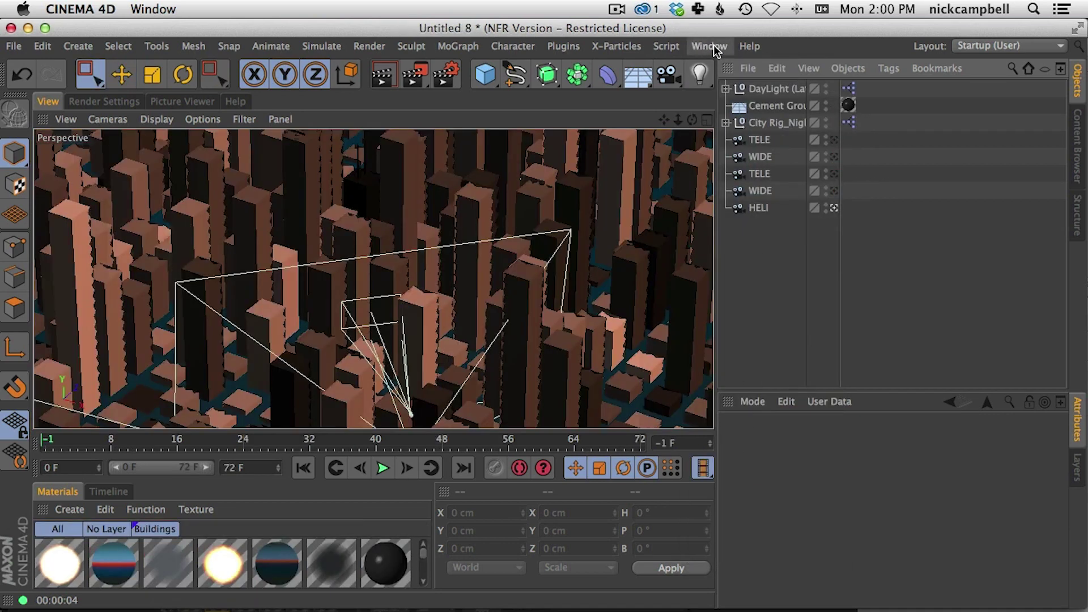
left_click(762, 462)
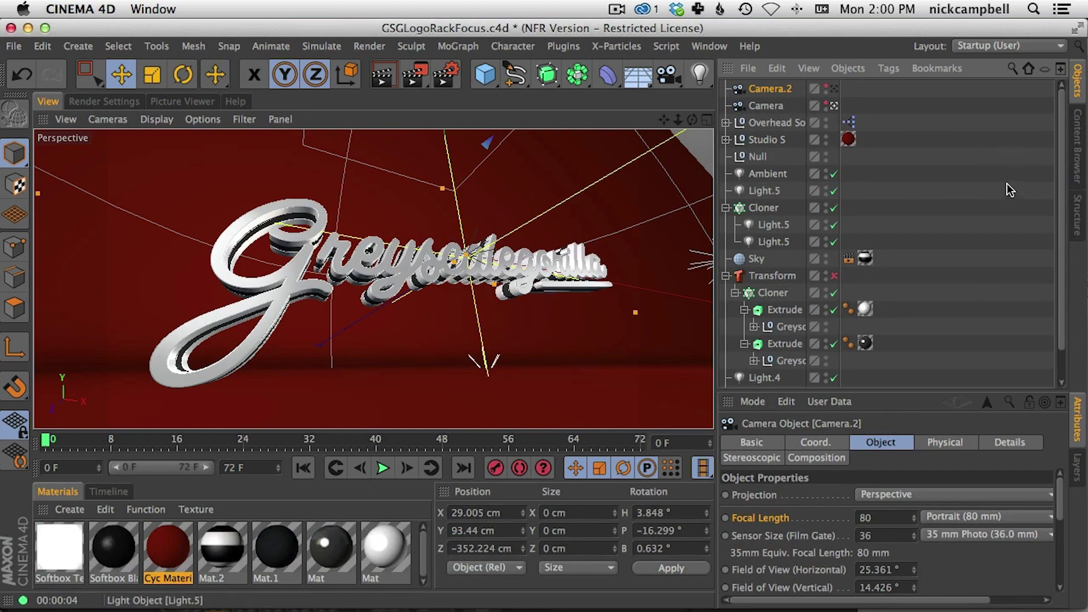
Inspect the wide Camera's 15 mm focal length, then orbit and dolly closely around the logo
left_click(768, 107)
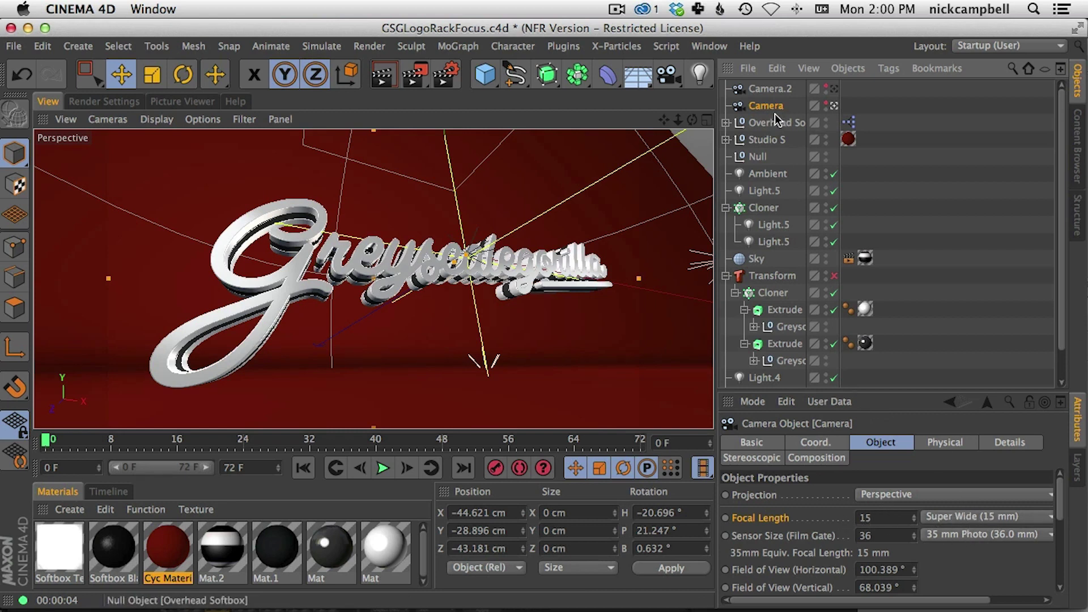
left_click_drag(363, 300, 416, 272, "alt")
scroll(417, 272, "up", 5)
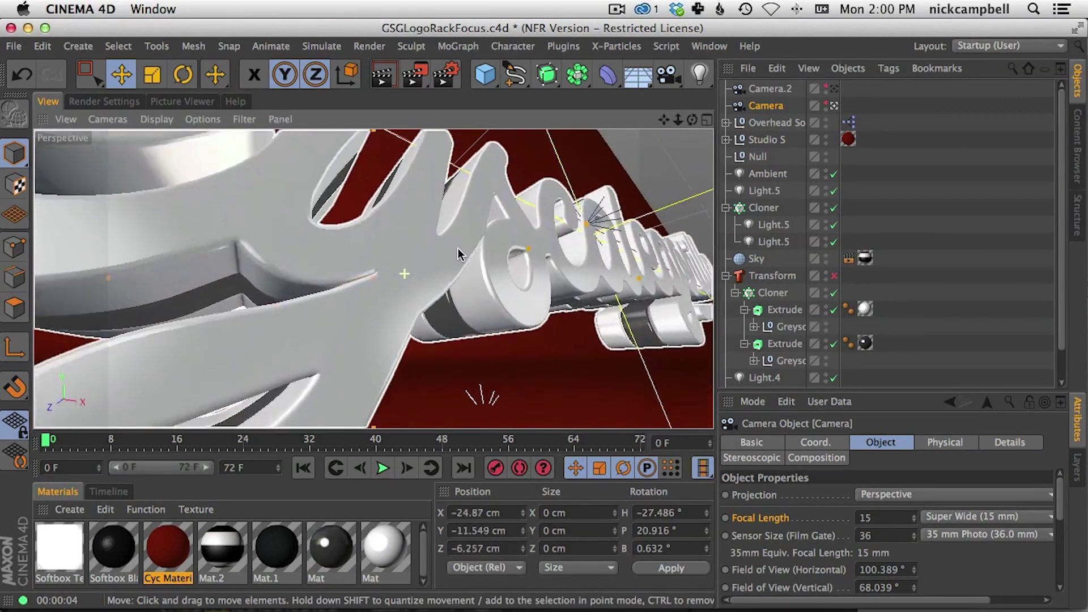
scroll(414, 279, "down", 6)
scroll(414, 279, "up", 10)
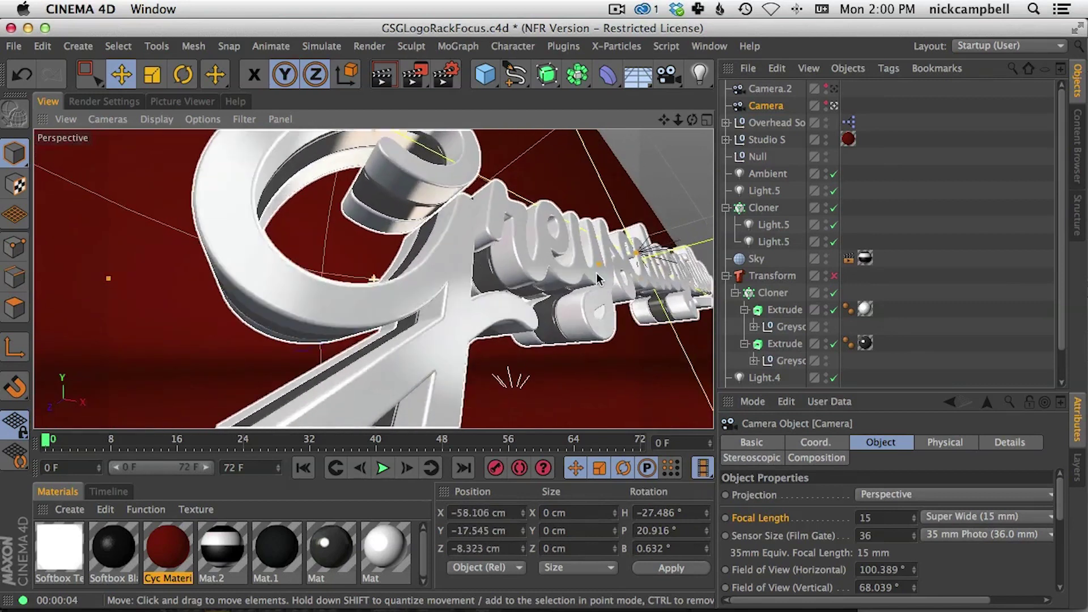
scroll(542, 269, "down", 8)
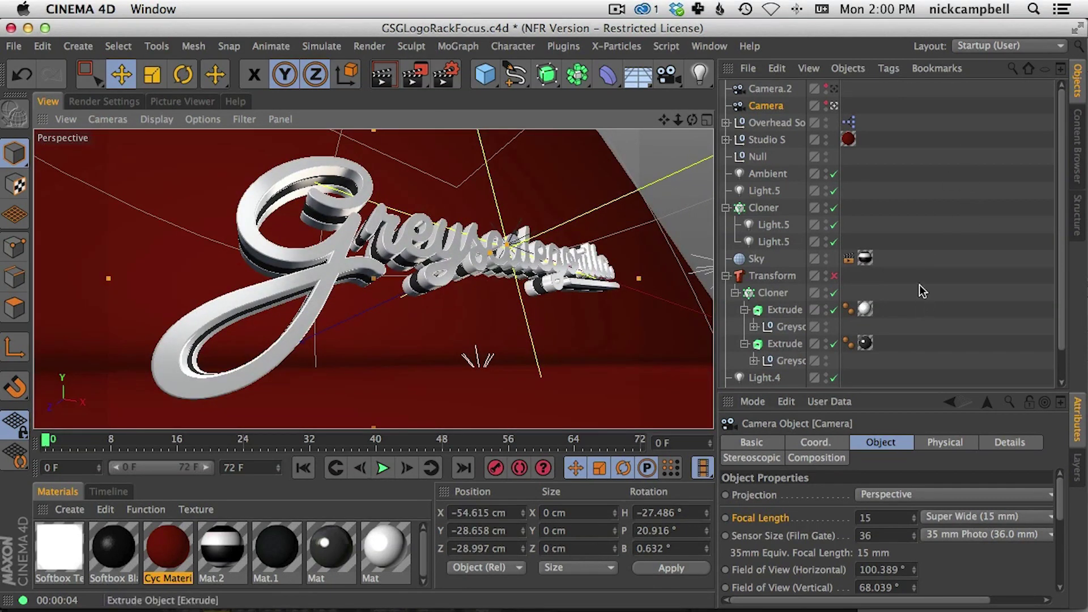
Look through the 80 mm Camera.2 and render the logo from it
left_click(836, 89)
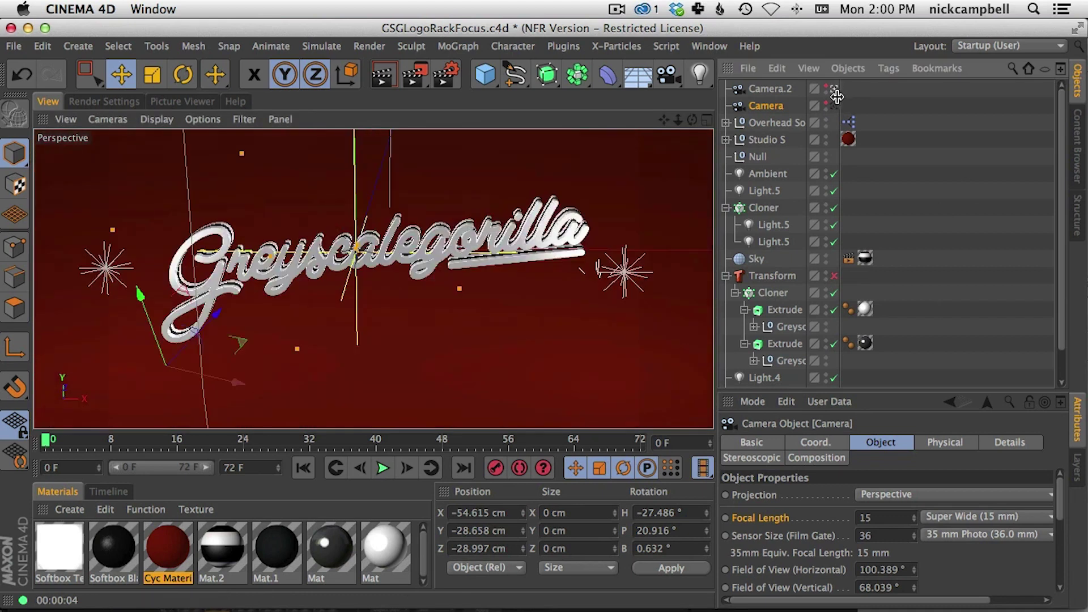
left_click(771, 89)
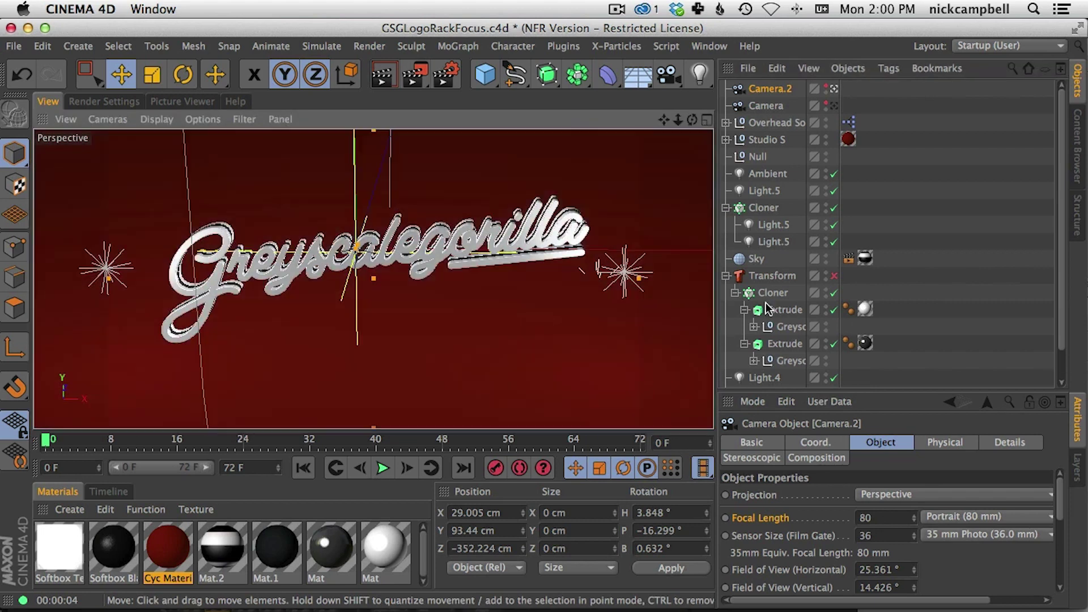
left_click(897, 105)
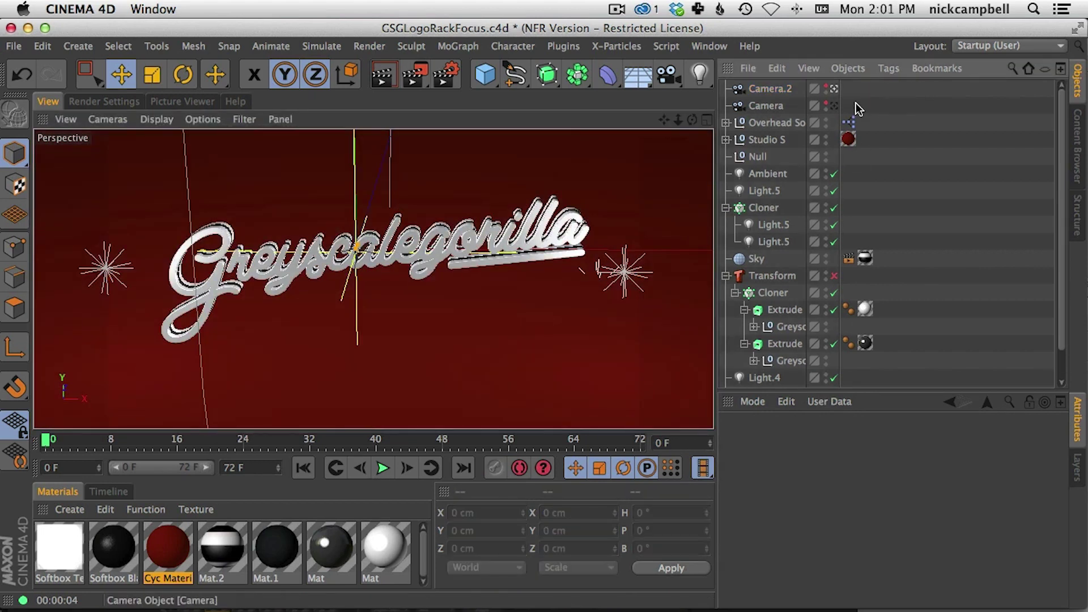
left_click(783, 89)
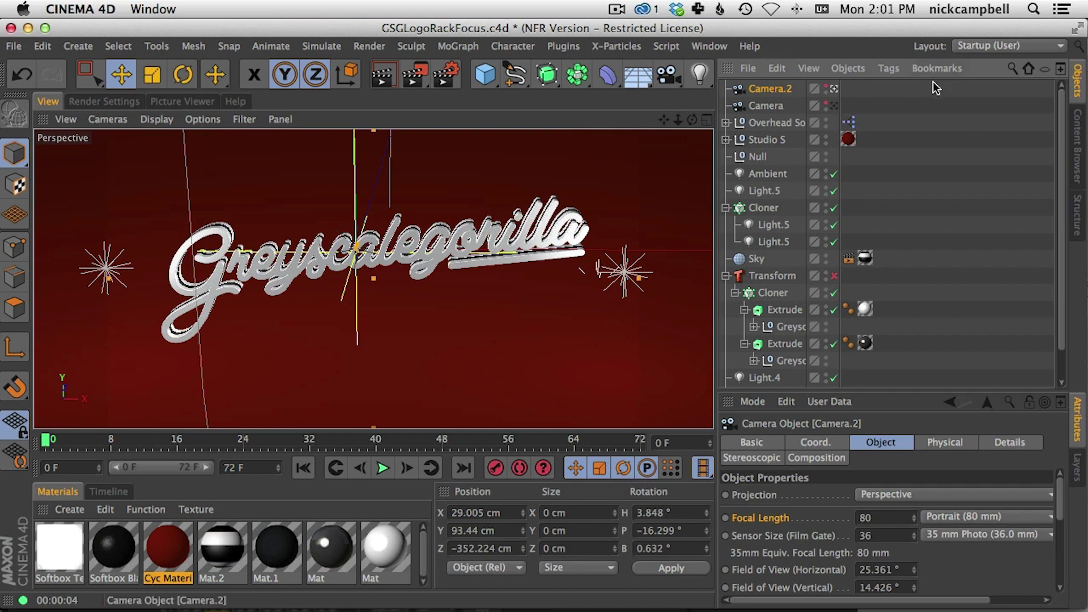
left_click(916, 105)
left_click(757, 91)
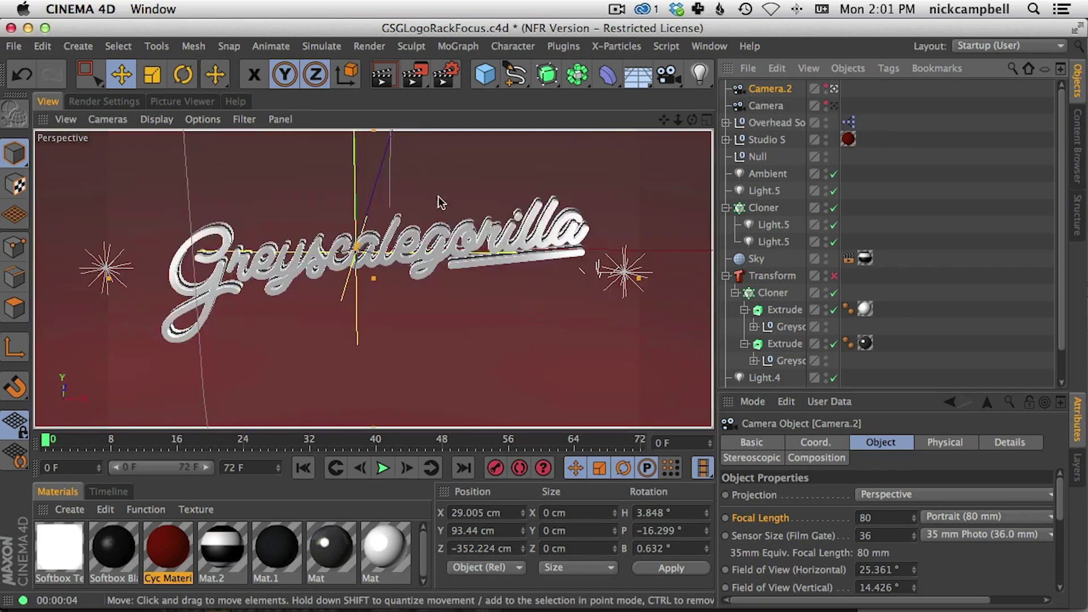
left_click(382, 76)
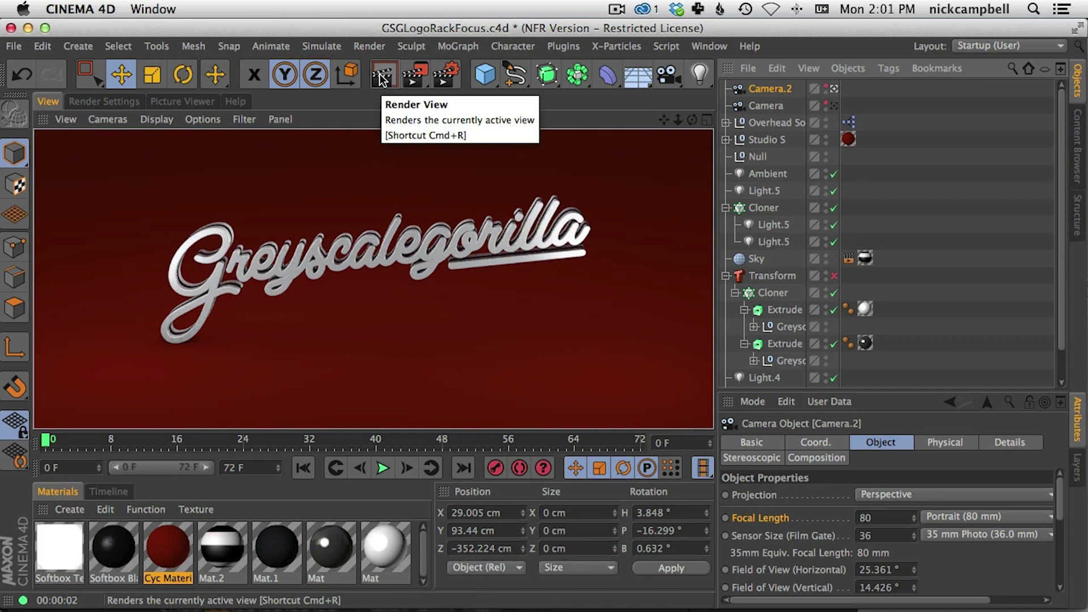
Render the logo through the 15 mm Camera, then return to Camera.2's view
left_click(833, 105)
left_click(382, 74)
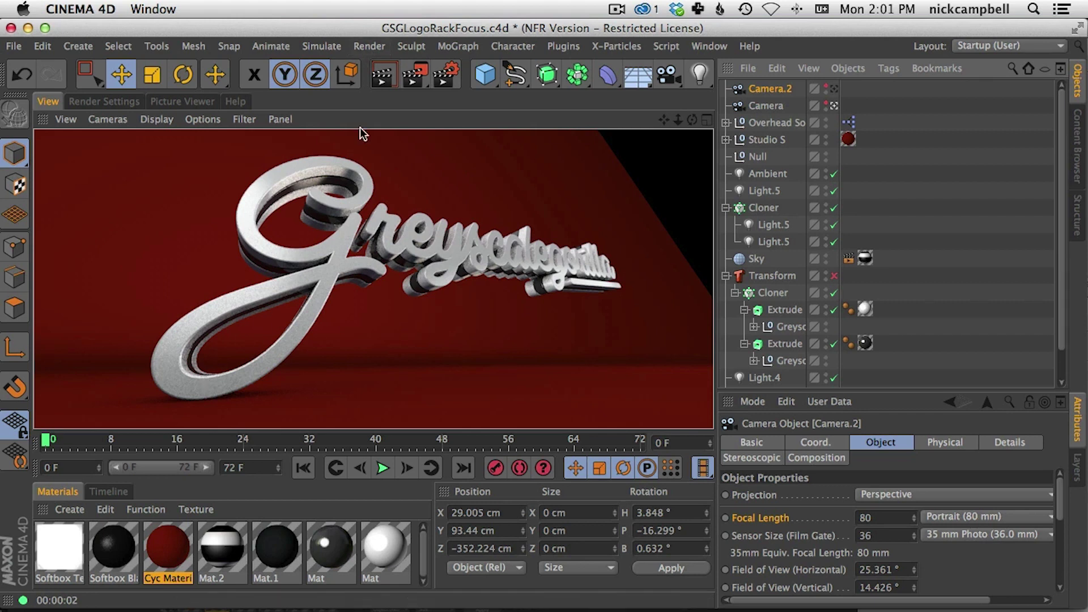
left_click(835, 106)
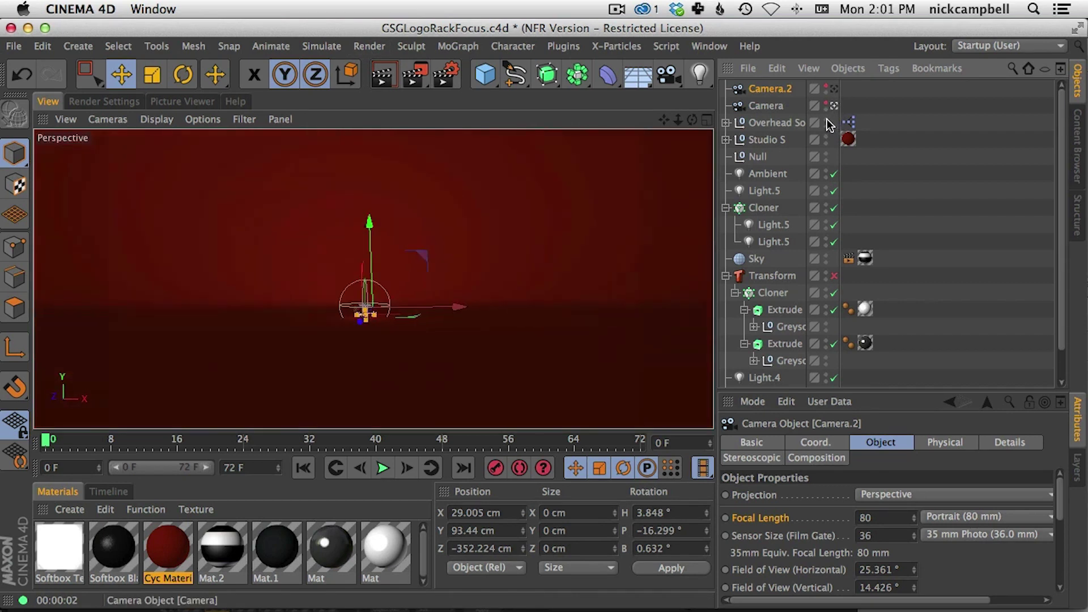
left_click(835, 90)
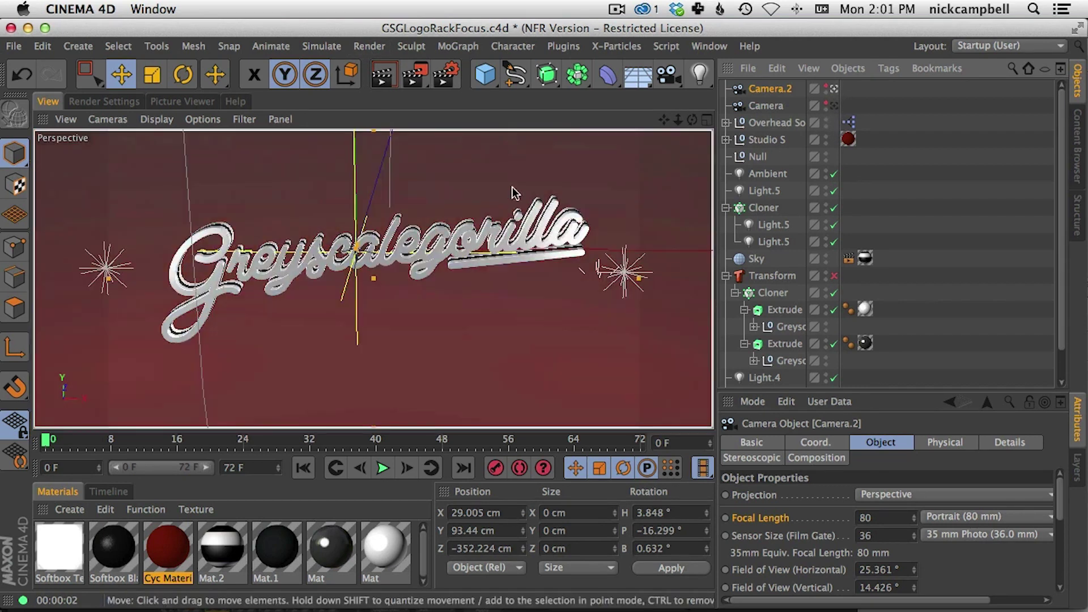
left_click(706, 48)
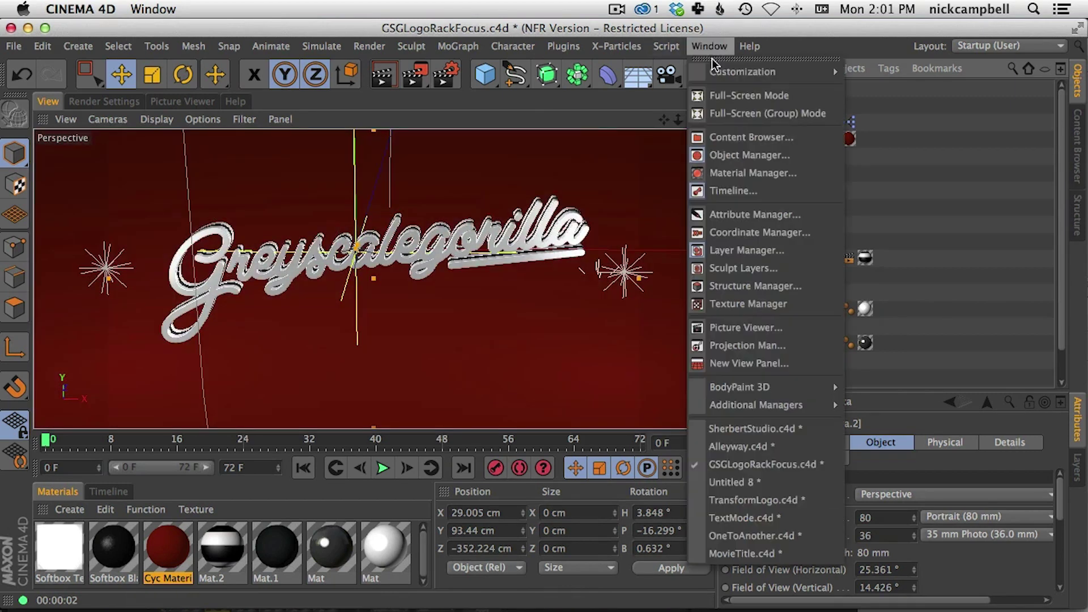
Switch to the Alleyway.c4d gorilla scene and render it through the 200 mm TELE camera
left_click(740, 447)
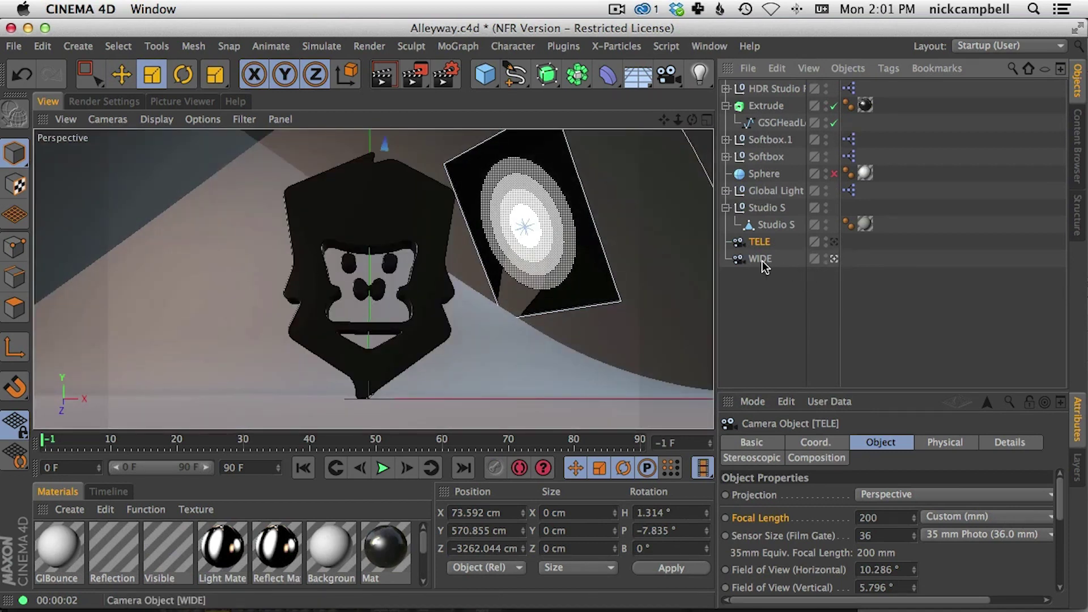
left_click(382, 74)
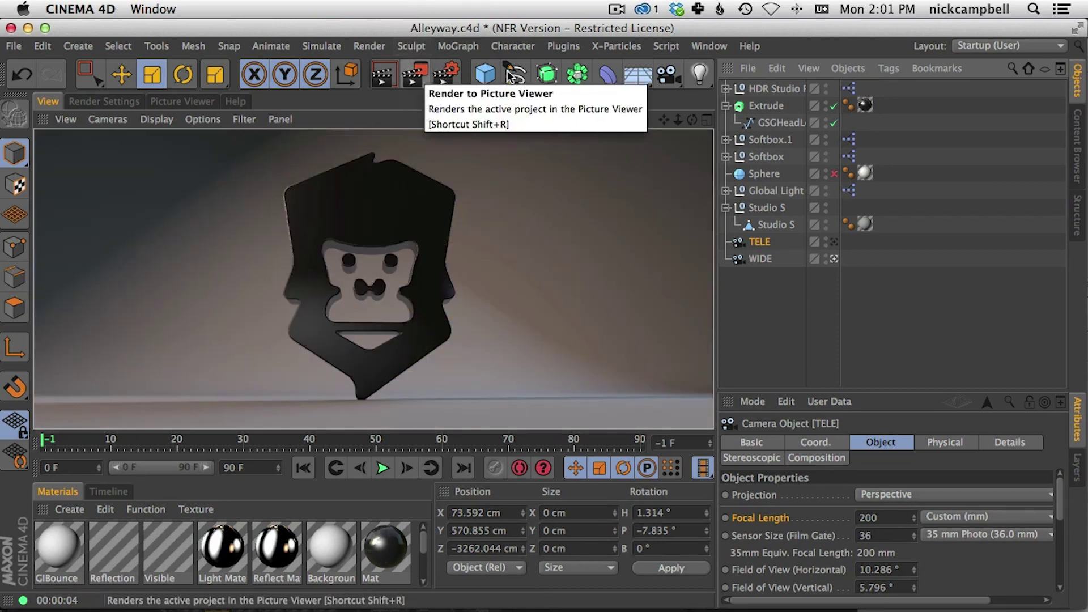
left_click(834, 242)
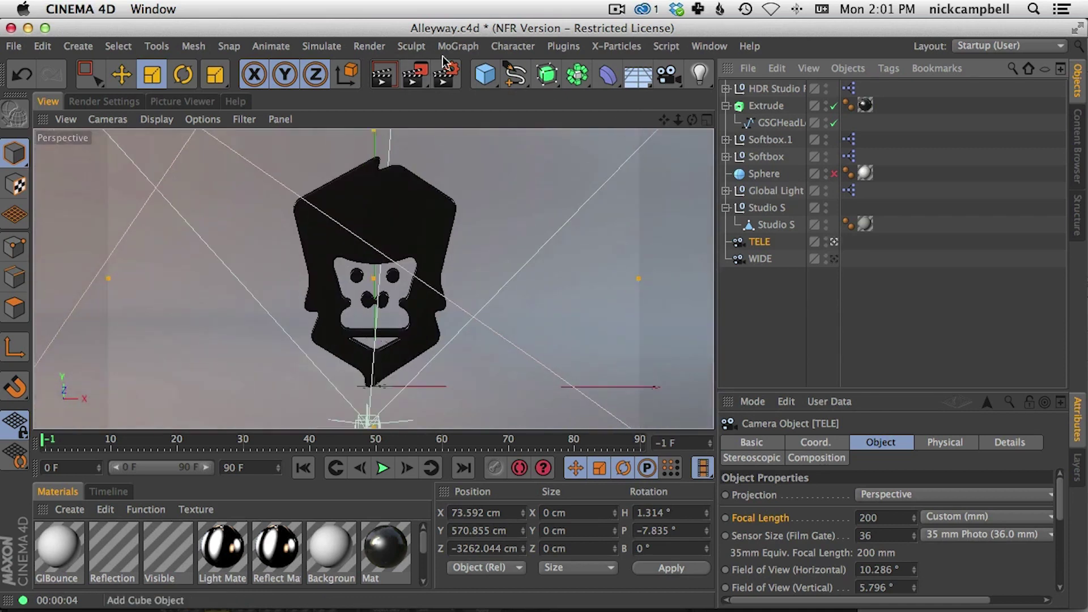
left_click(384, 74)
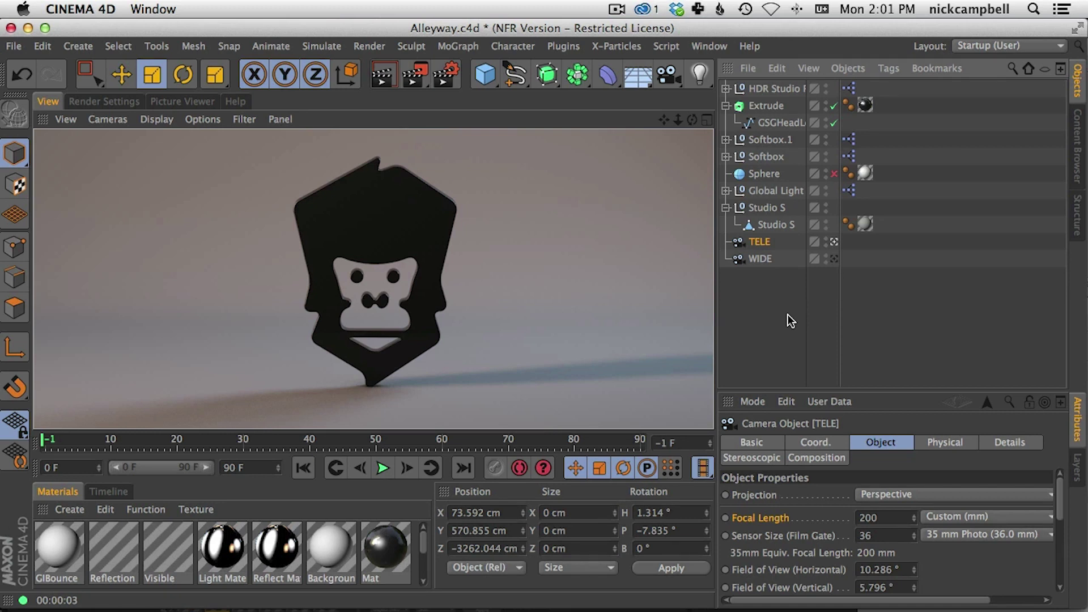
Render the gorilla head through the WIDE camera, then clear the object selection
left_click(834, 259)
left_click(381, 74)
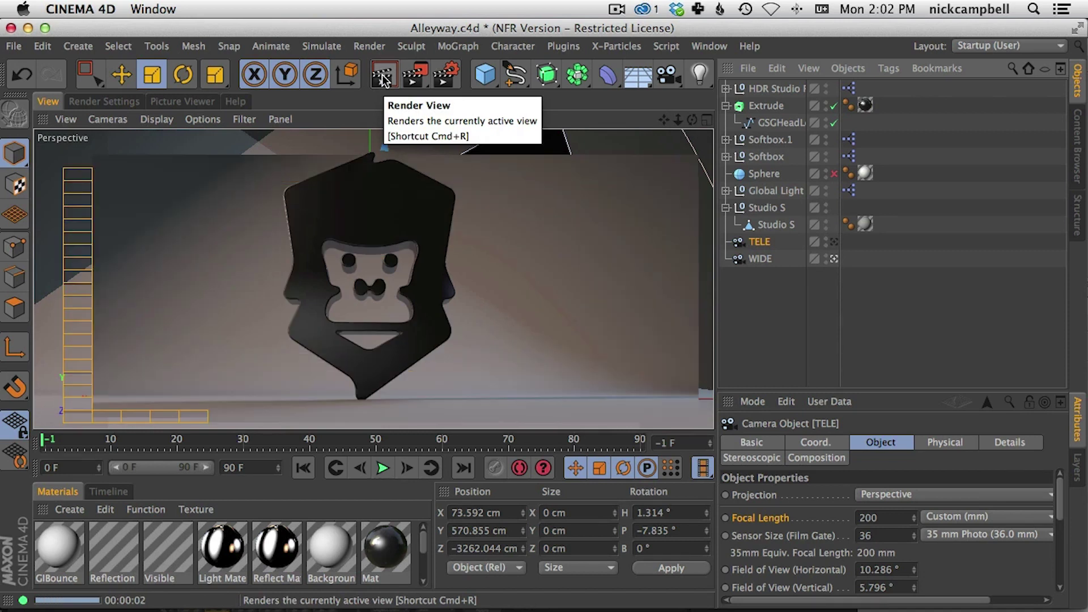
left_click(777, 317)
left_click(763, 260)
left_click(764, 243)
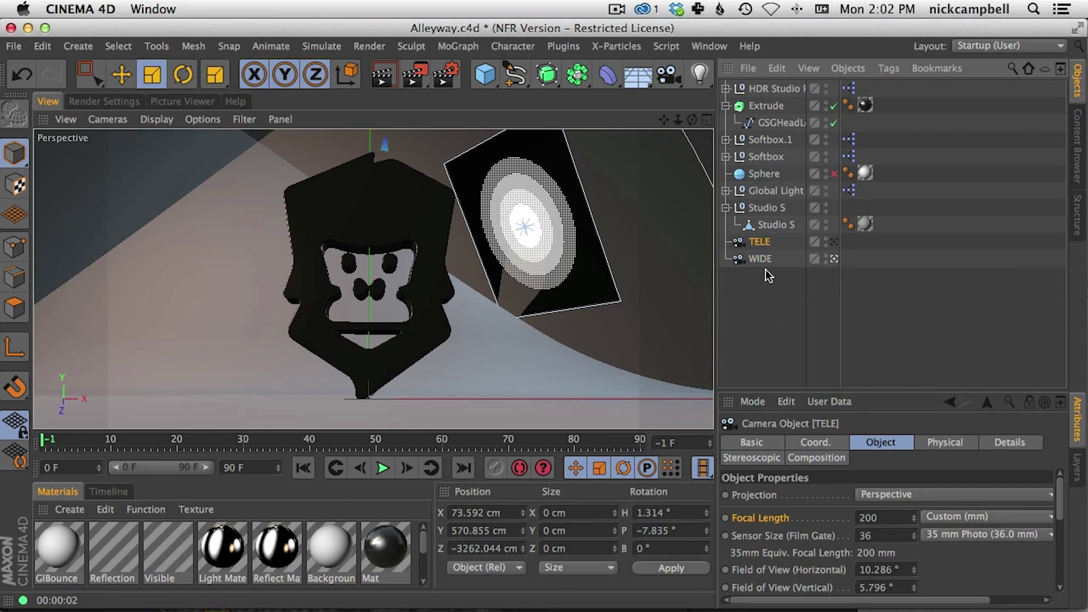
left_click(764, 273)
left_click(708, 47)
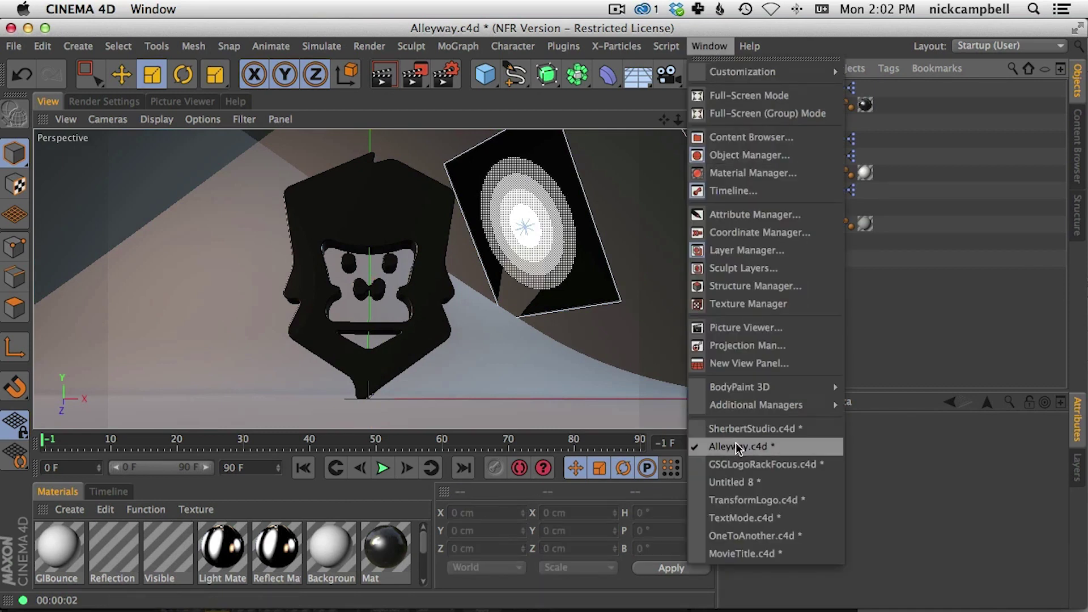
Switch to Untitled 8 and look at the dusk skyline through the 100 mm TELE camera
left_click(737, 482)
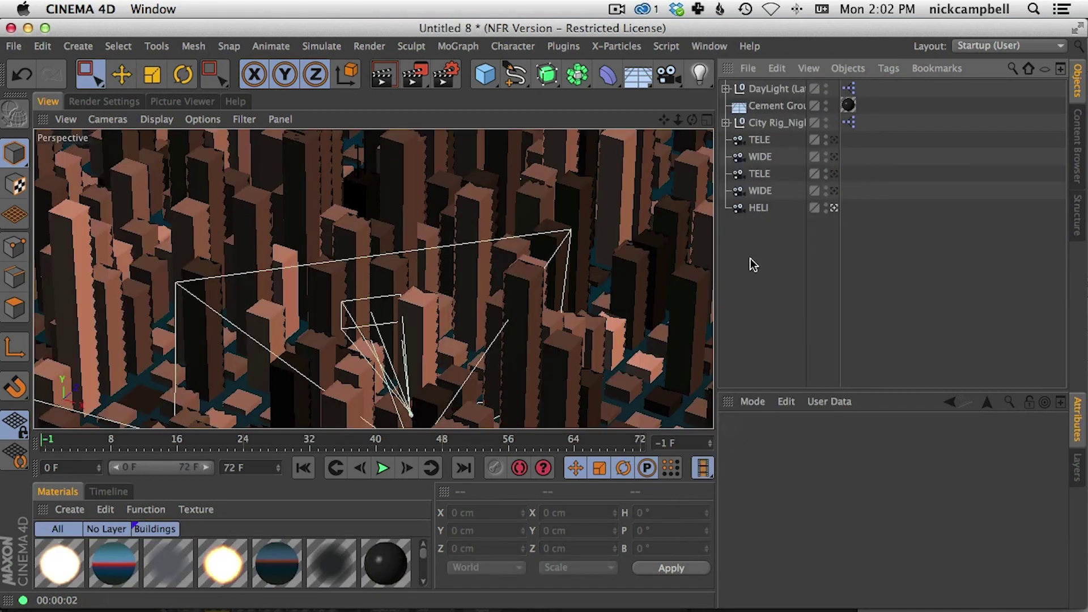
left_click(831, 141)
left_click(831, 146)
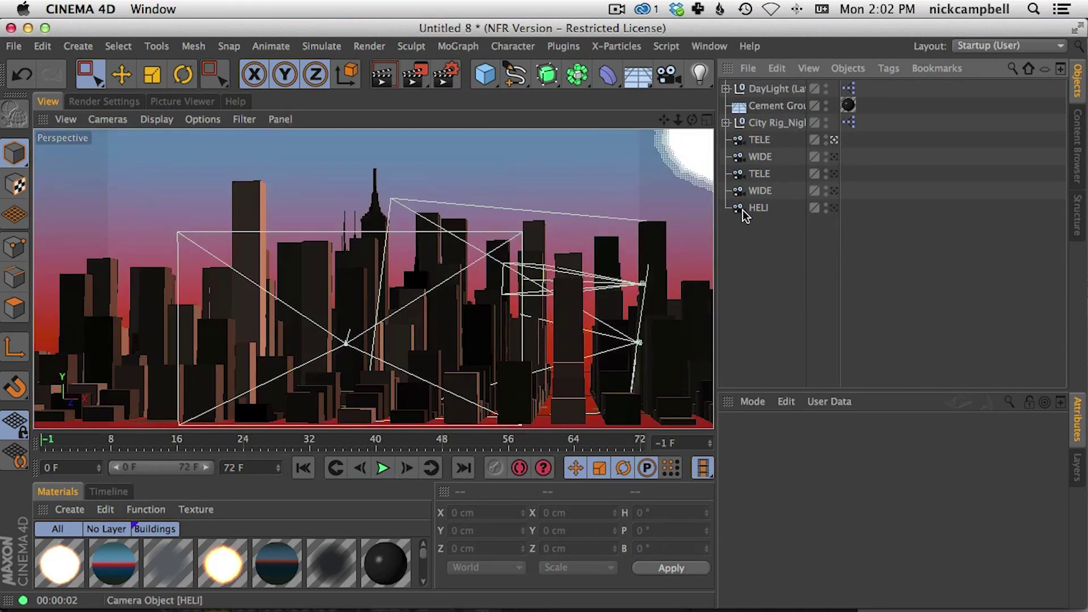
left_click(768, 142)
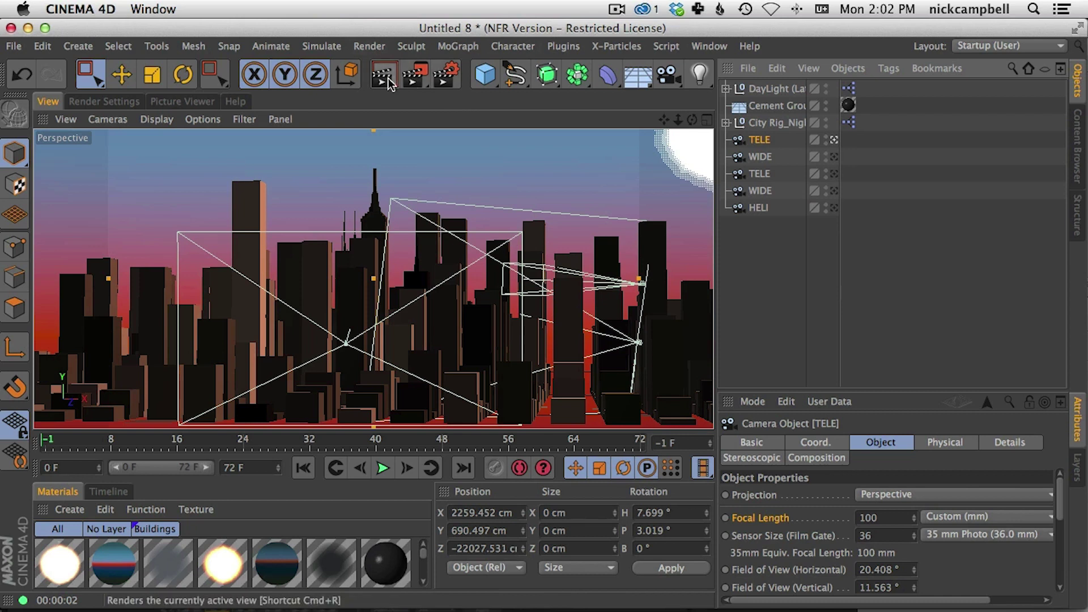
left_click(774, 126)
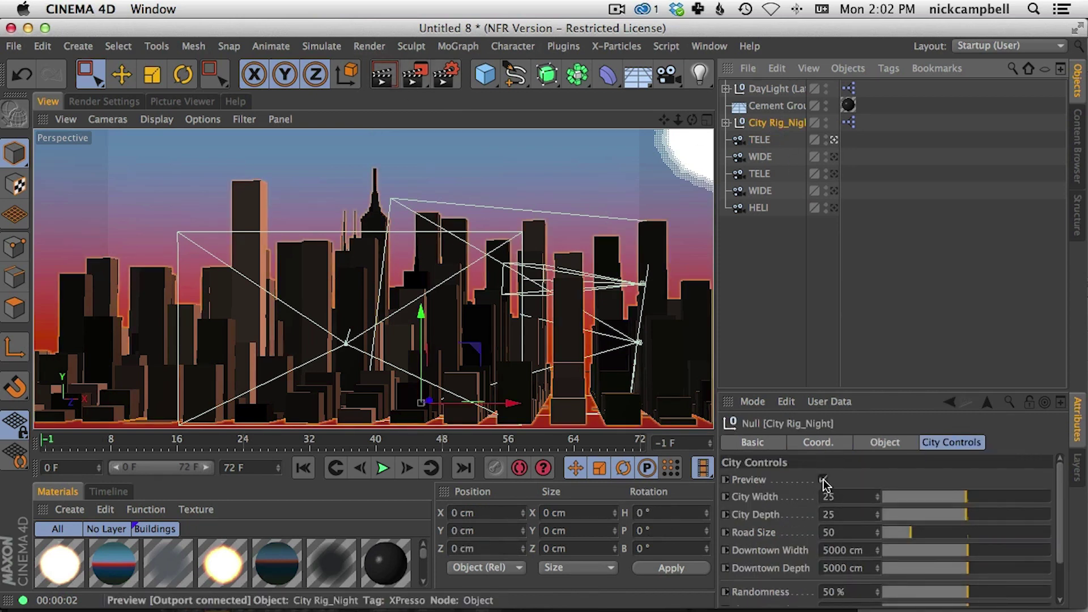
Deselect everything and render the sunset skyline through the TELE camera, twice
left_click(794, 289)
left_click(383, 76)
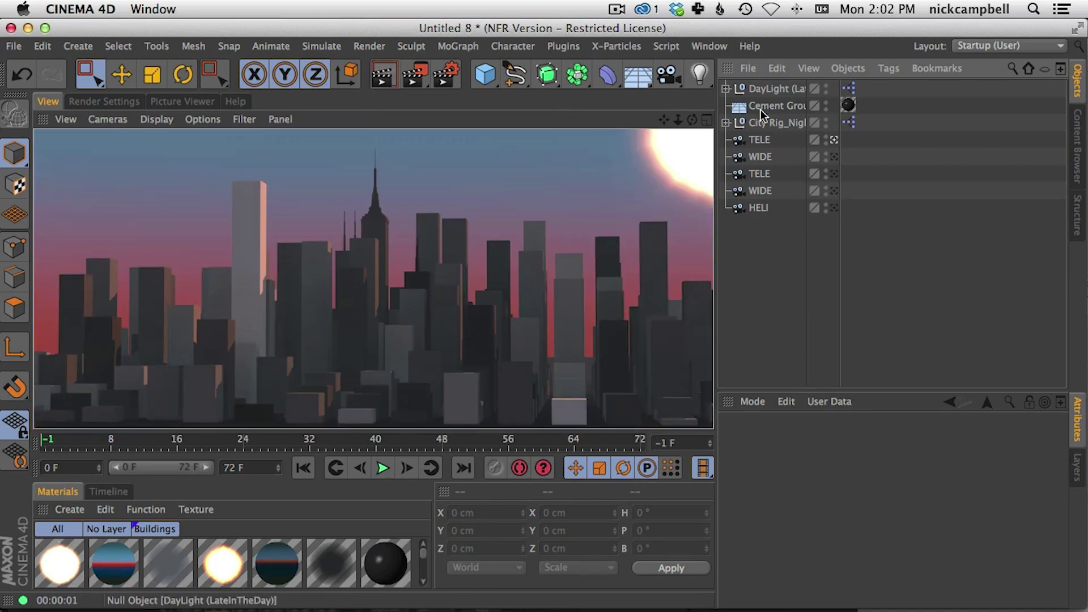
left_click(765, 143)
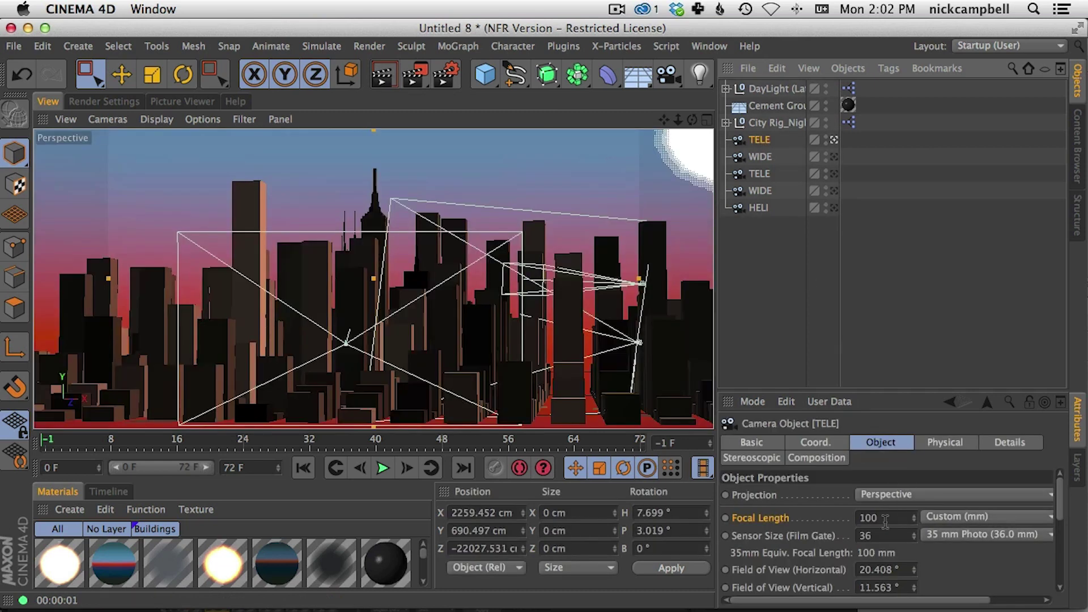
left_click(381, 81)
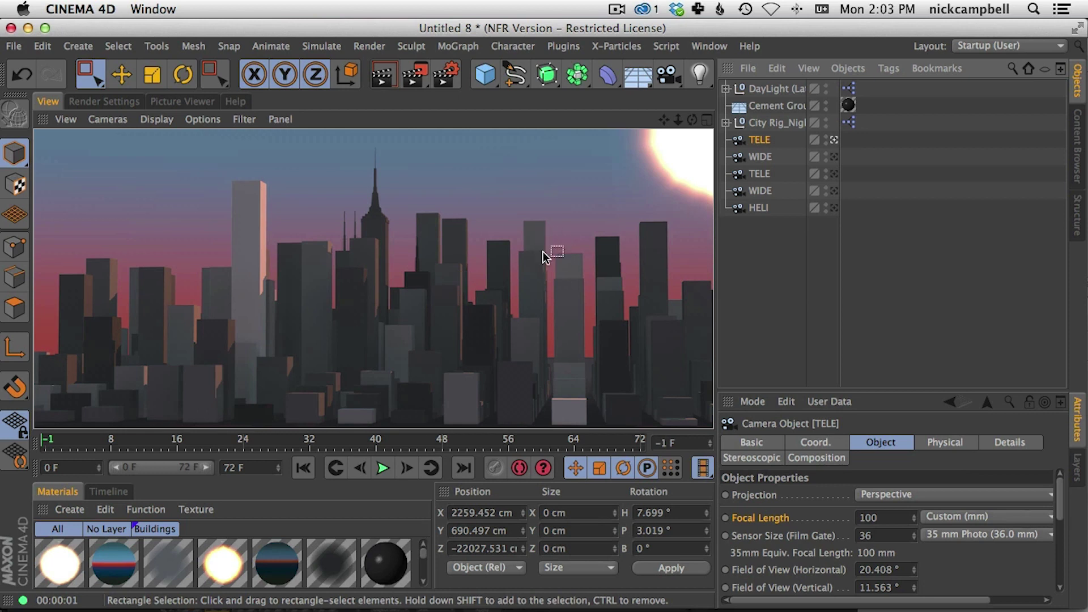
left_click(833, 156)
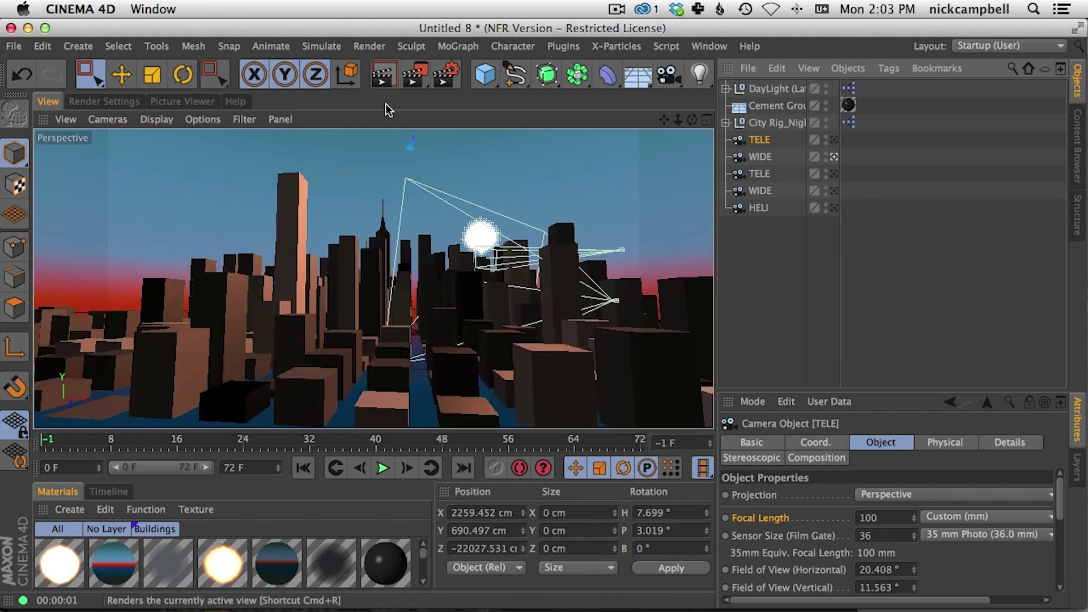
left_click(834, 139)
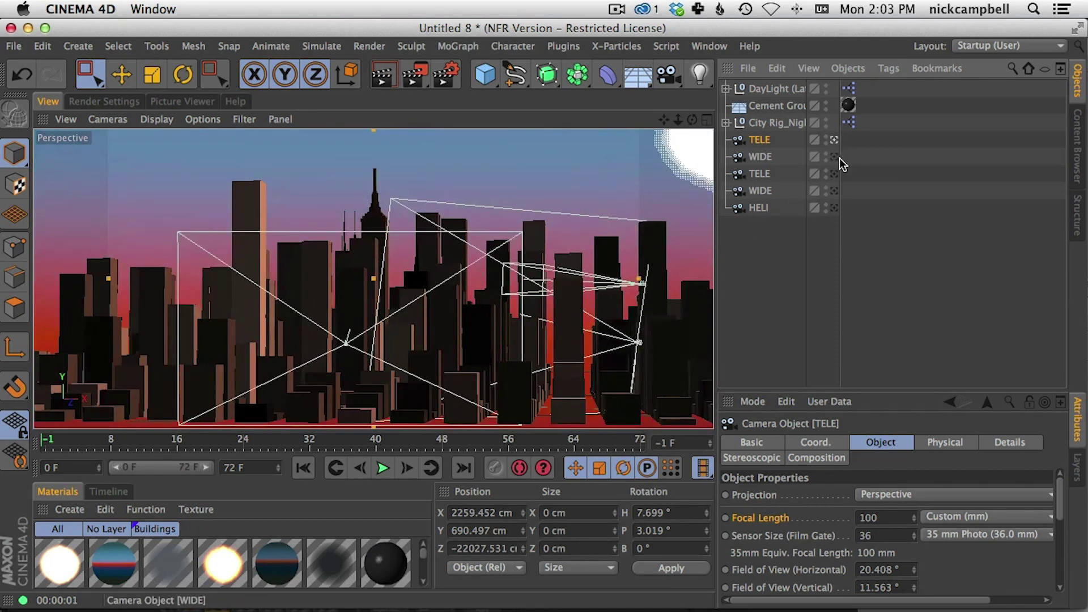
left_click(834, 157)
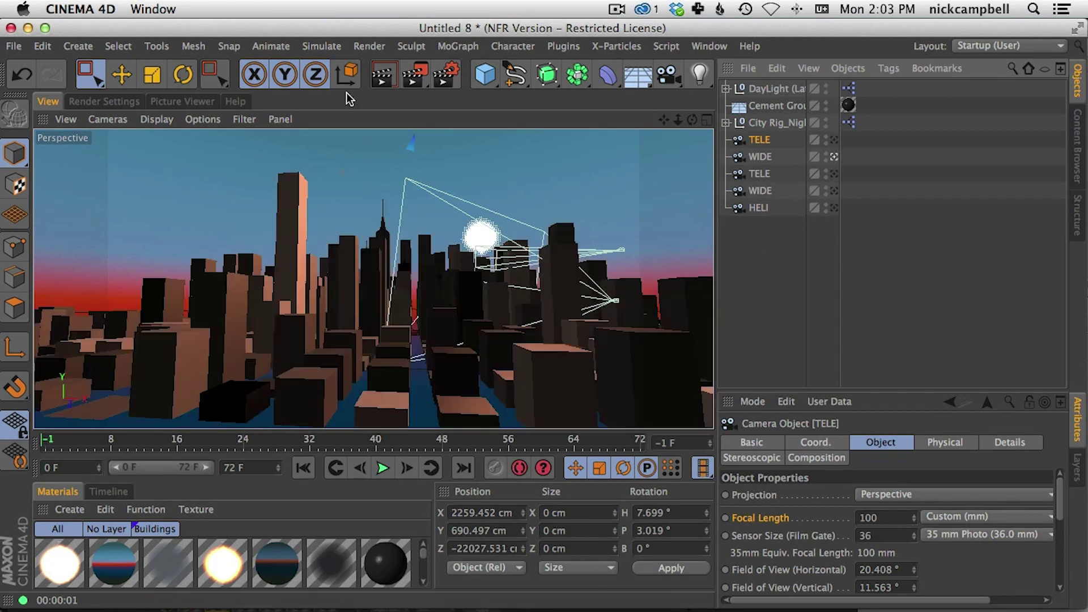
left_click(382, 80)
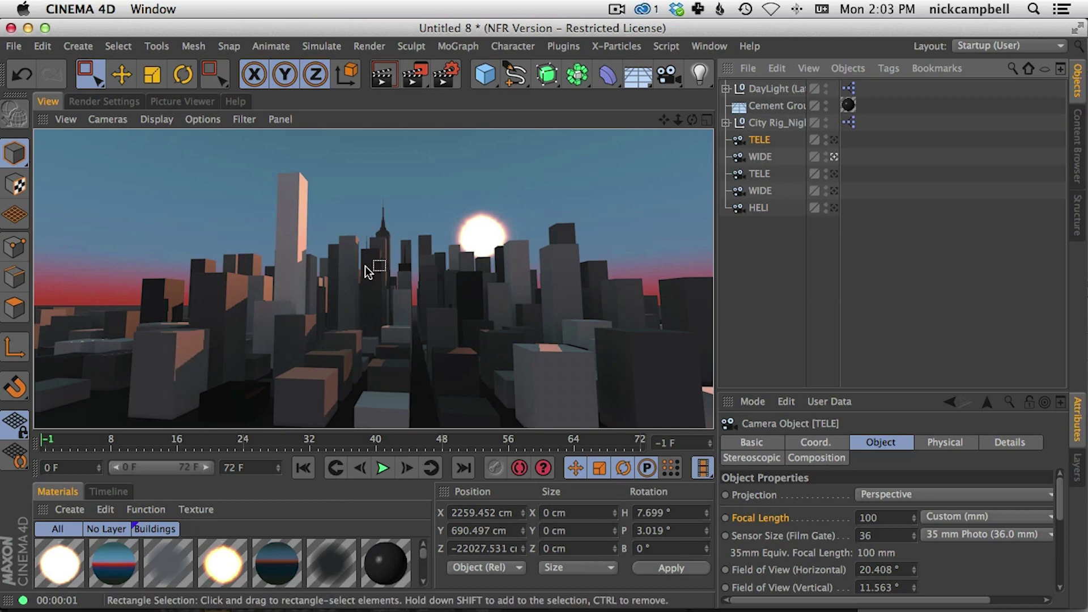
left_click(835, 140)
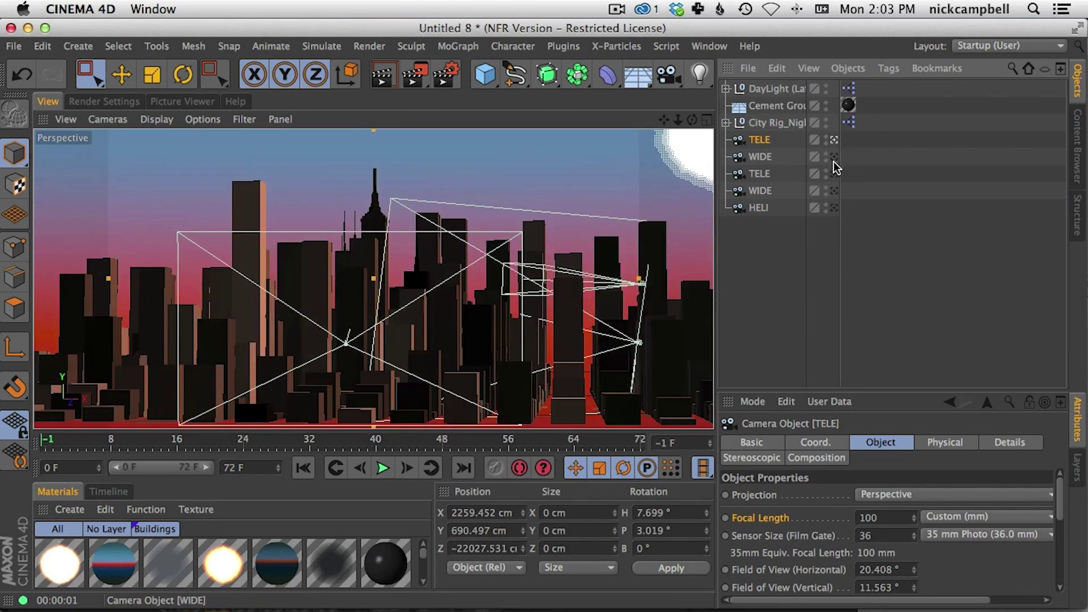
left_click(835, 157)
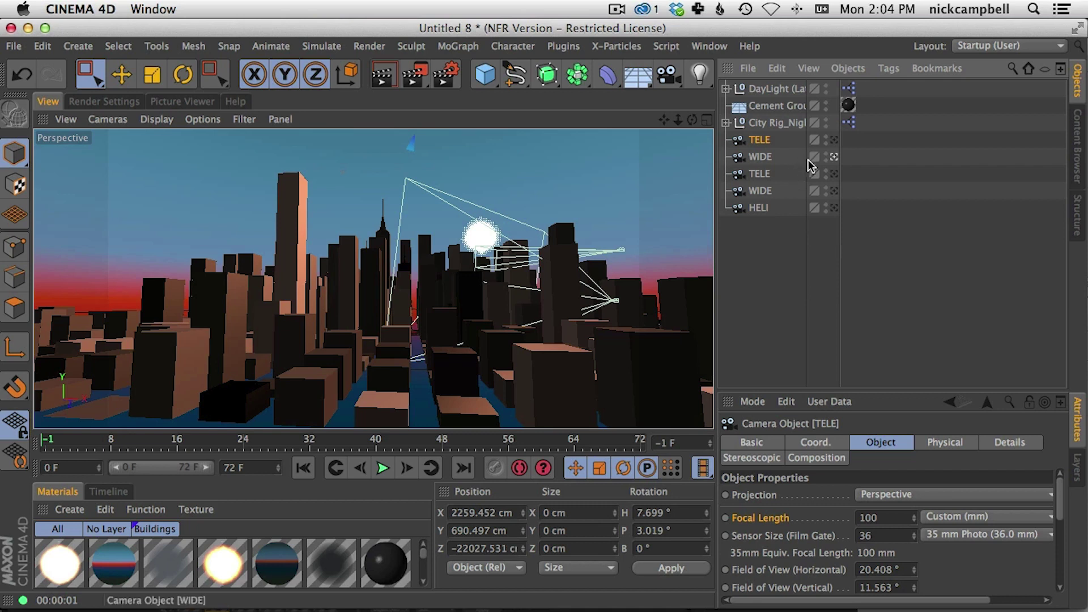
Render the low-angle city view through the second WIDE camera
left_click(835, 173)
left_click(835, 191)
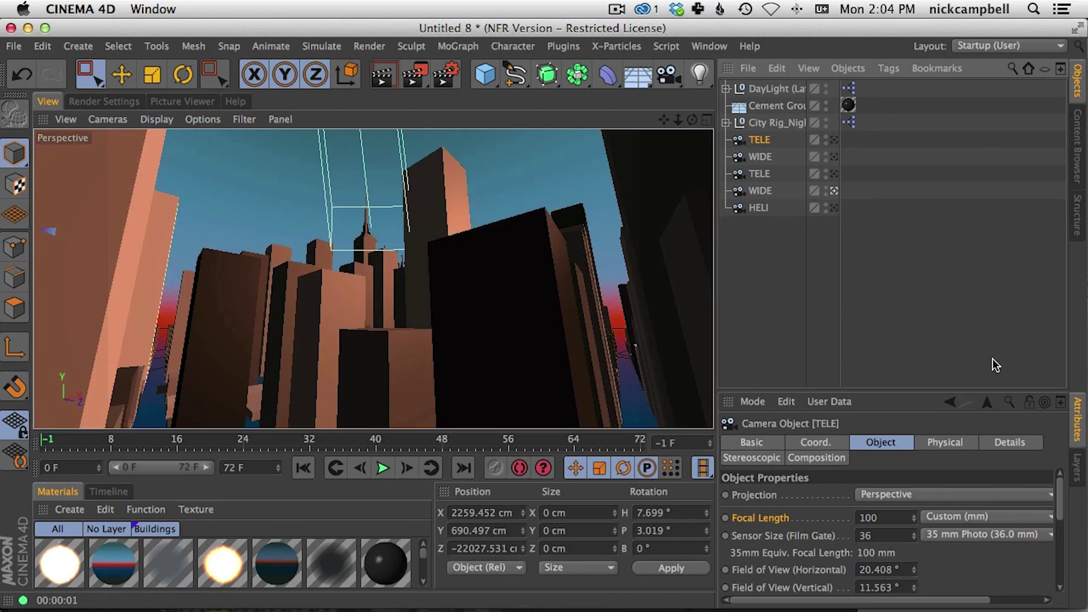
left_click(384, 75)
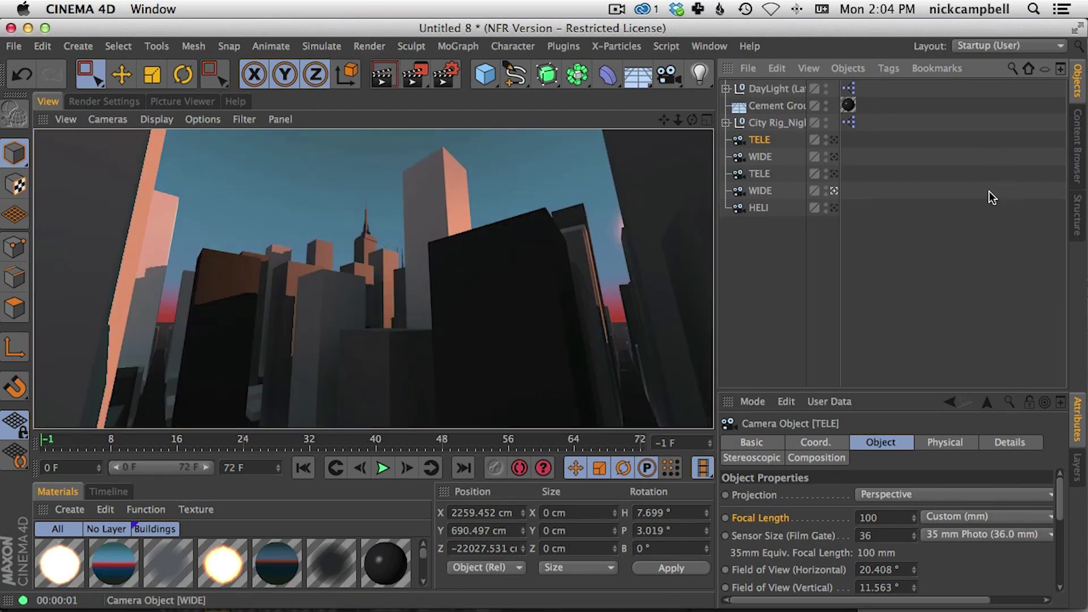
Render the building close-up through the second TELE camera, then look through HELI
left_click(835, 174)
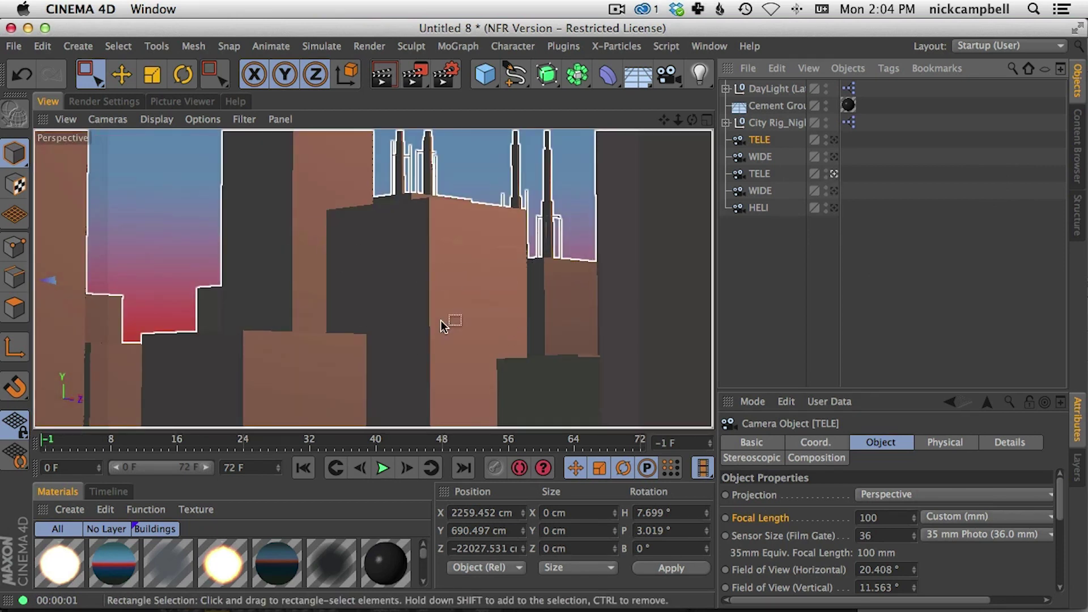
left_click(382, 73)
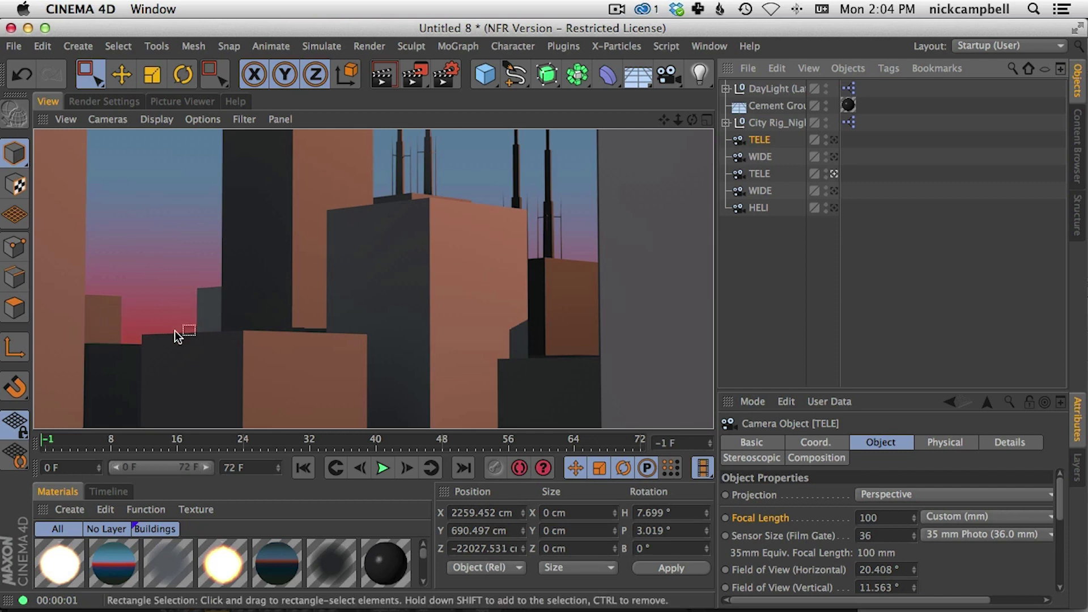
left_click(834, 209)
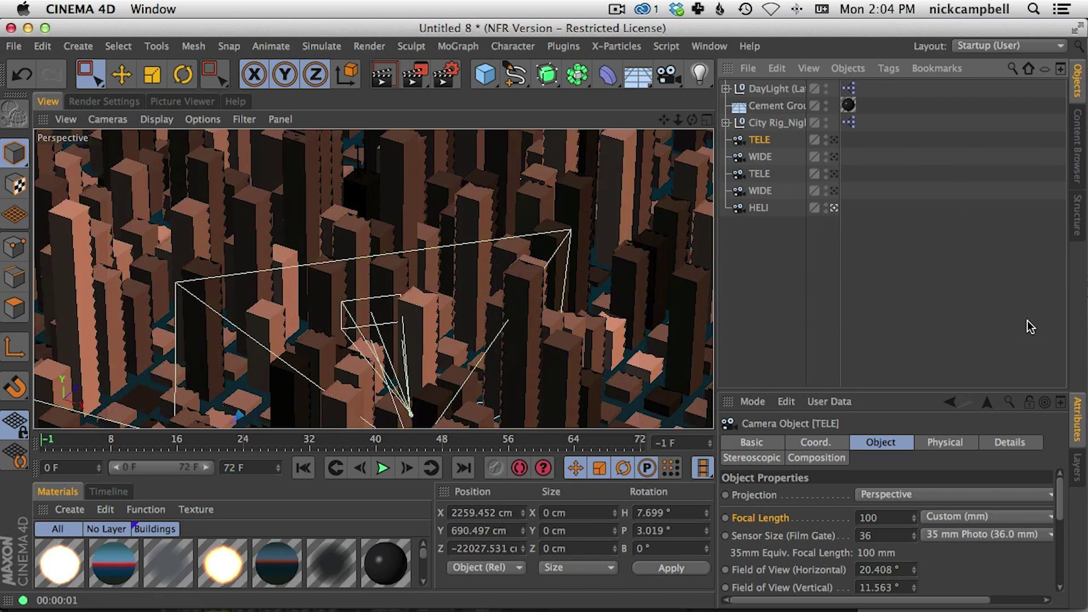
Set the HELI camera's focal length to 200 mm and render its overhead city view
left_click(759, 208)
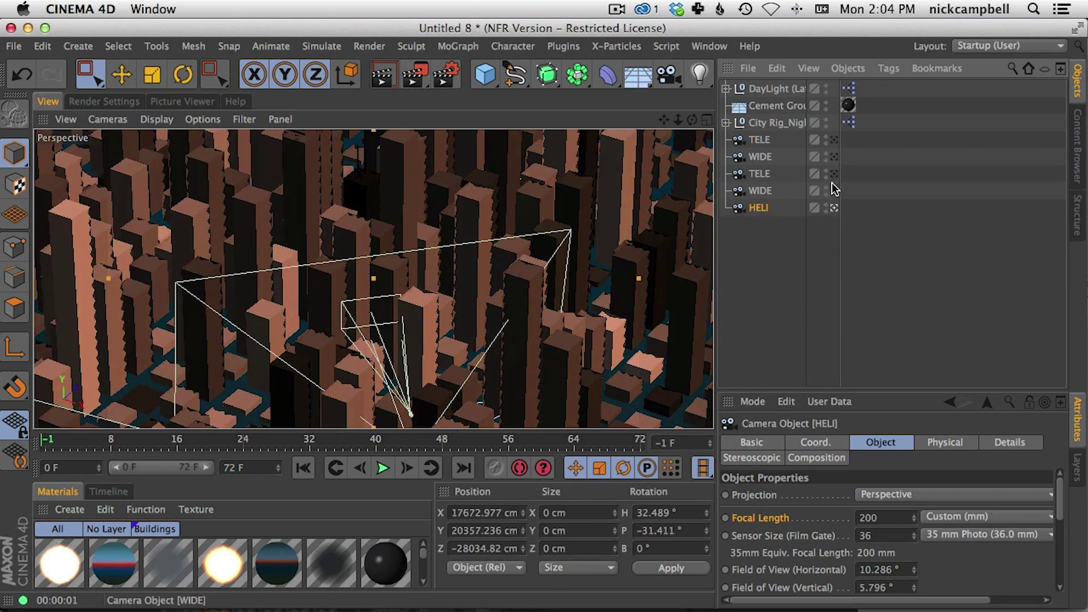
left_click_drag(914, 517, 894, 534)
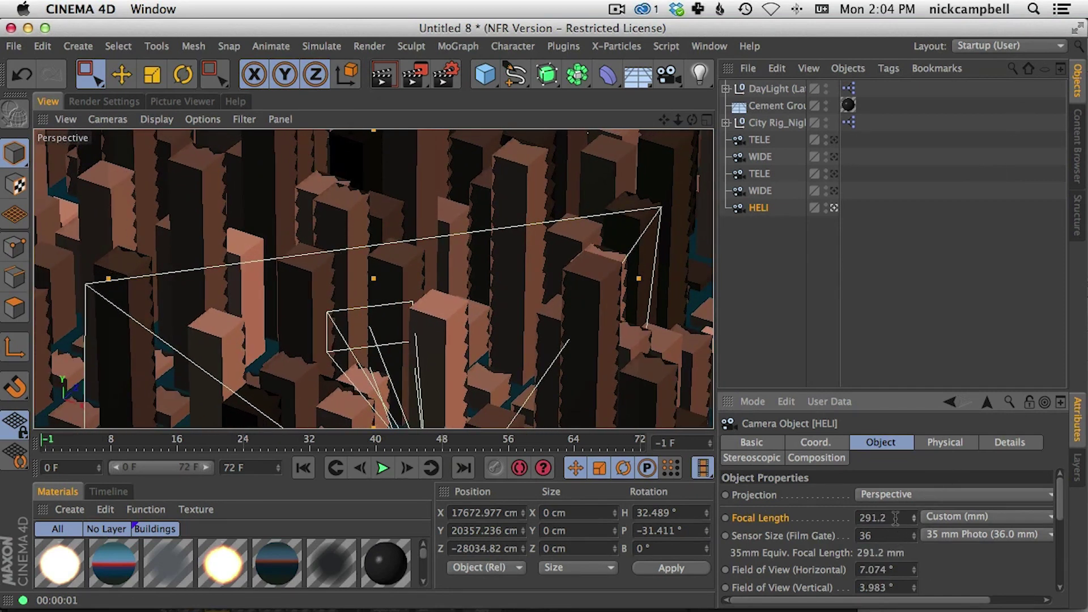
double_click(895, 518)
type("200")
key("Return")
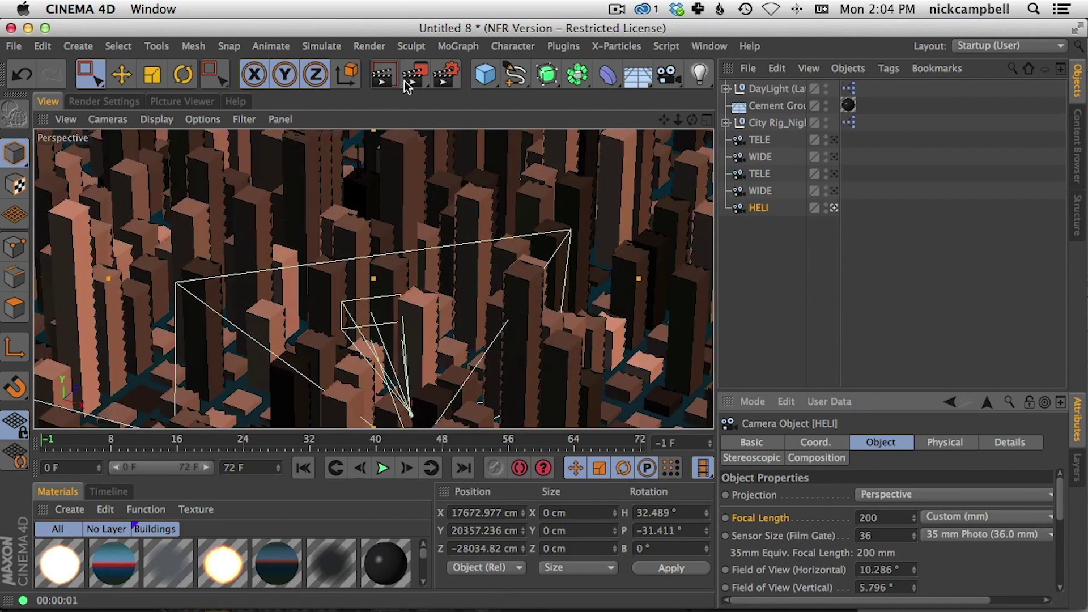
key("alt+r")
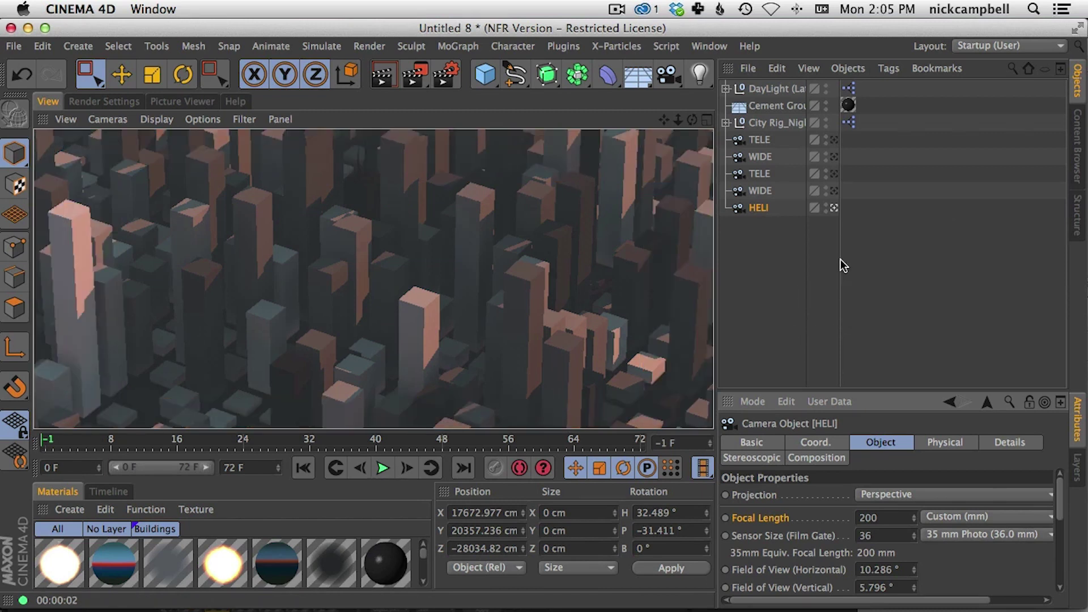
left_click(709, 46)
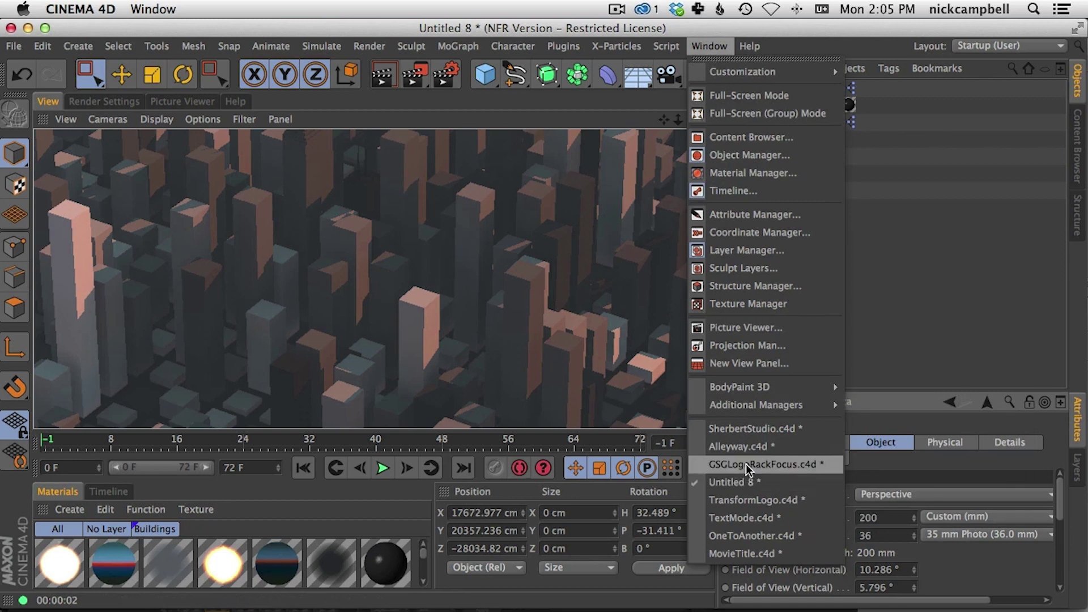
Switch to SherbertStudio.c4d, look through the WIDE.2 camera, and collapse the Null group
left_click(746, 466)
left_click(709, 47)
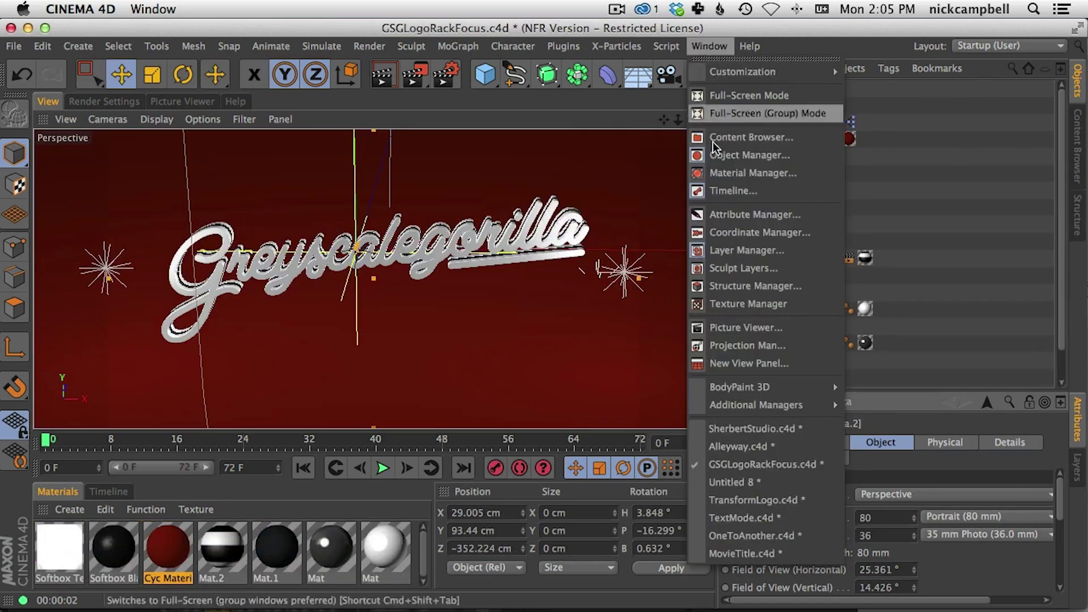
left_click(758, 431)
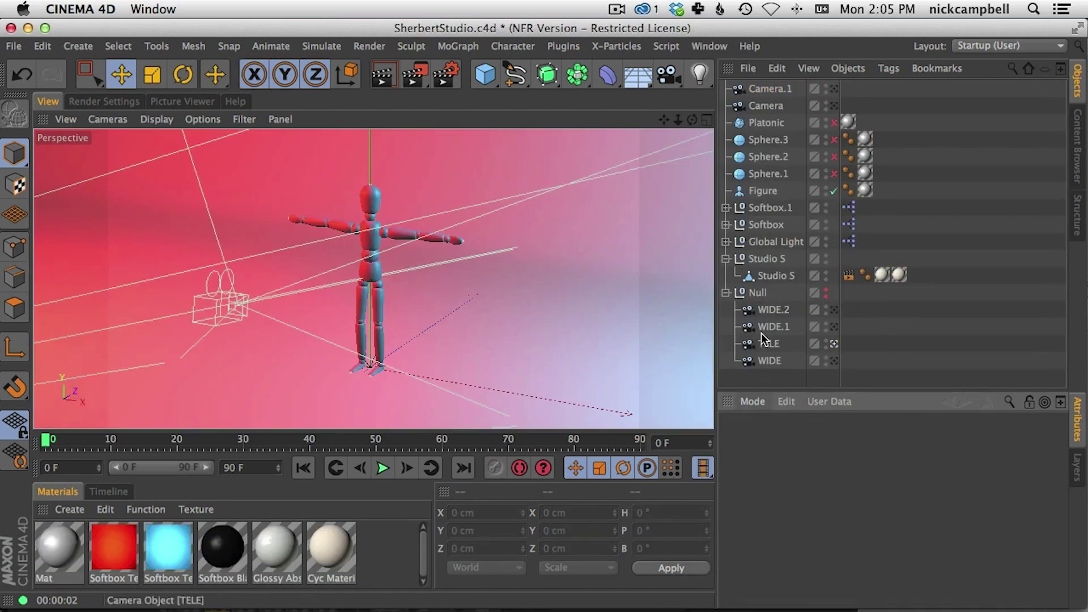
left_click(834, 310)
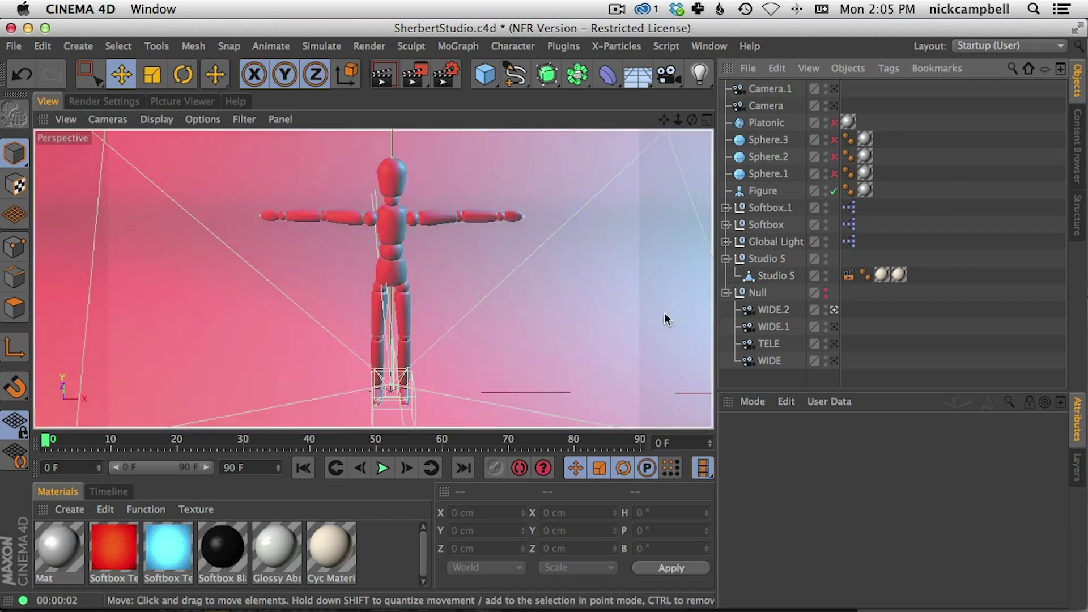
left_click(726, 293)
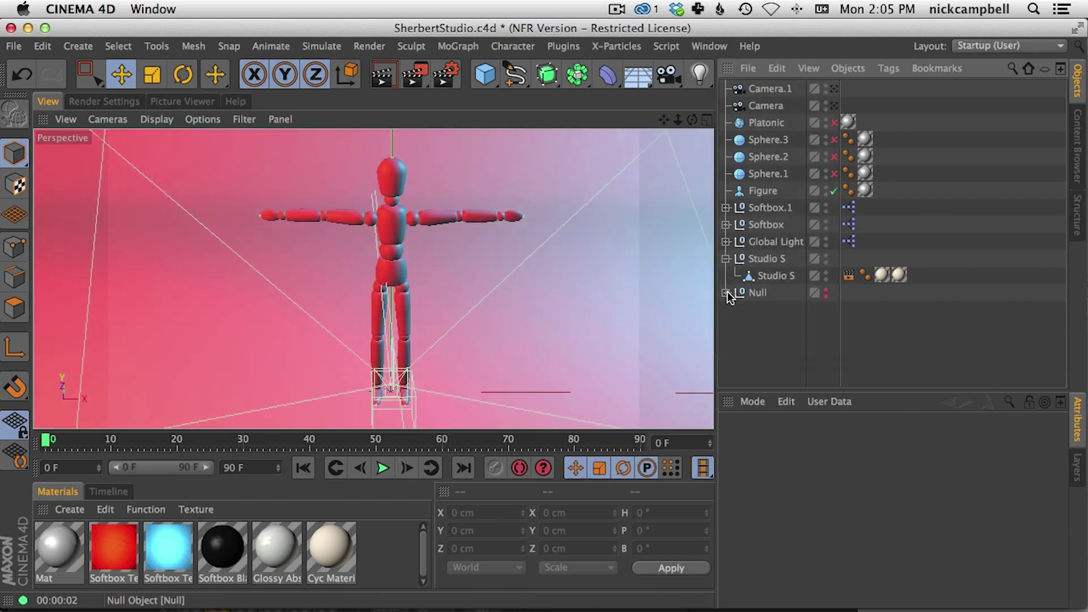
Deselect all objects and render the wooden figure through the WIDE.2 camera
left_click(758, 293)
left_click(765, 321)
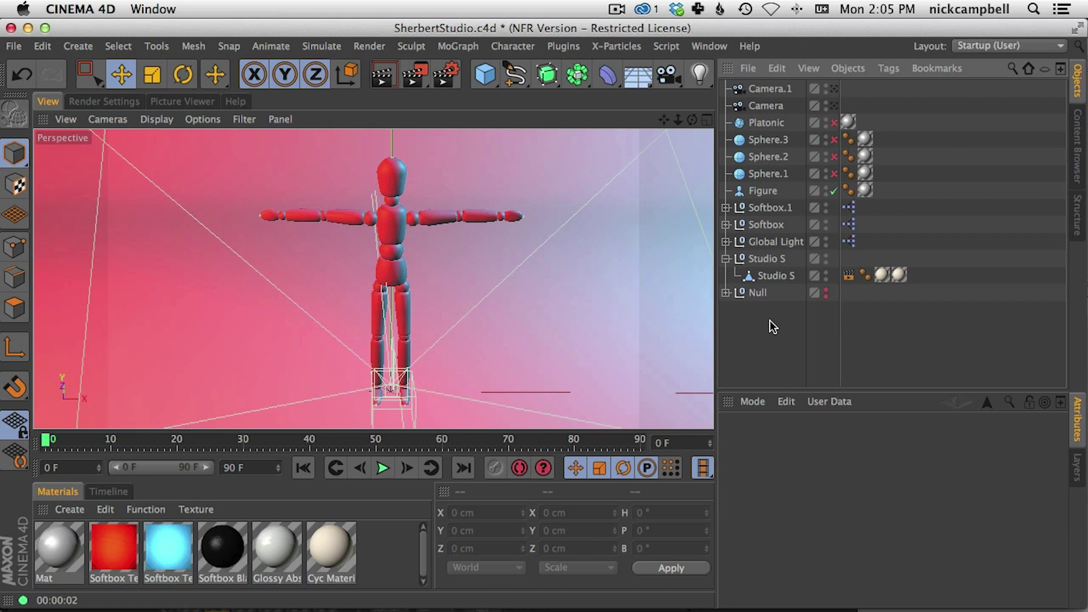
left_click(382, 74)
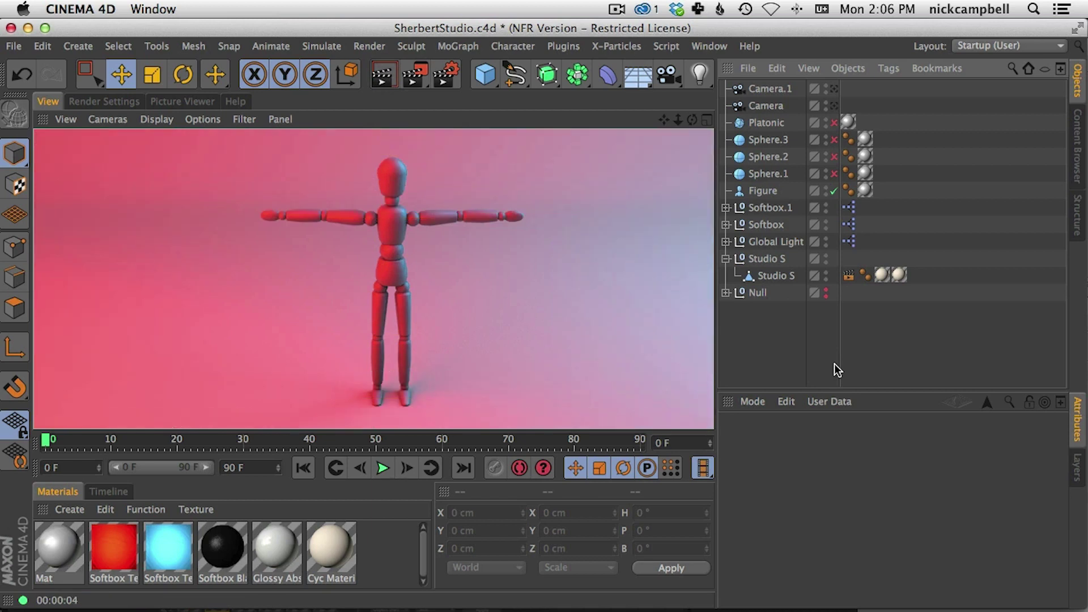
Render the mannequin through the WIDE.1 camera from the expanded Null group
left_click(726, 293)
left_click(835, 327)
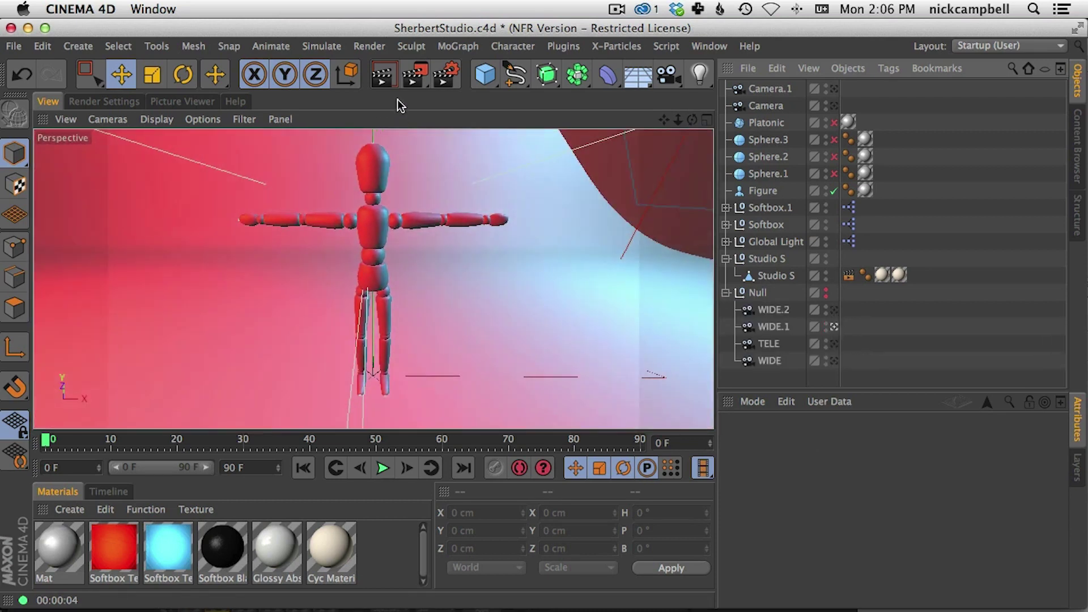
left_click(382, 79)
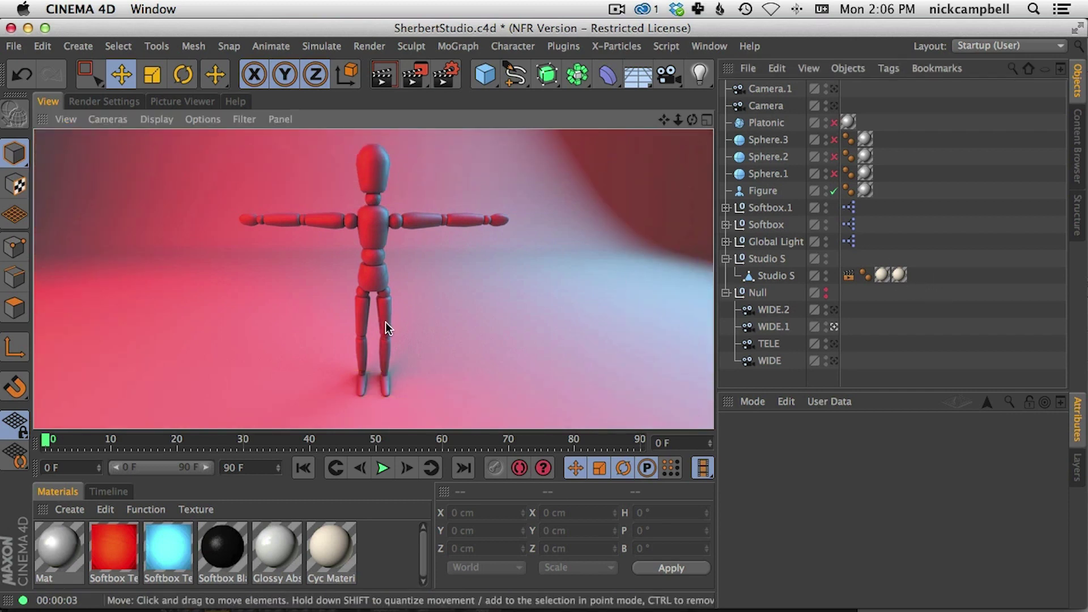
Orbit to a tighter viewpoint around the mannequin and render it again
left_click(386, 298)
mouse_move(387, 297)
left_mouse_down("alt")
mouse_move(393, 234)
mouse_move(376, 293)
mouse_move(386, 281)
mouse_move(388, 290)
left_mouse_up("alt")
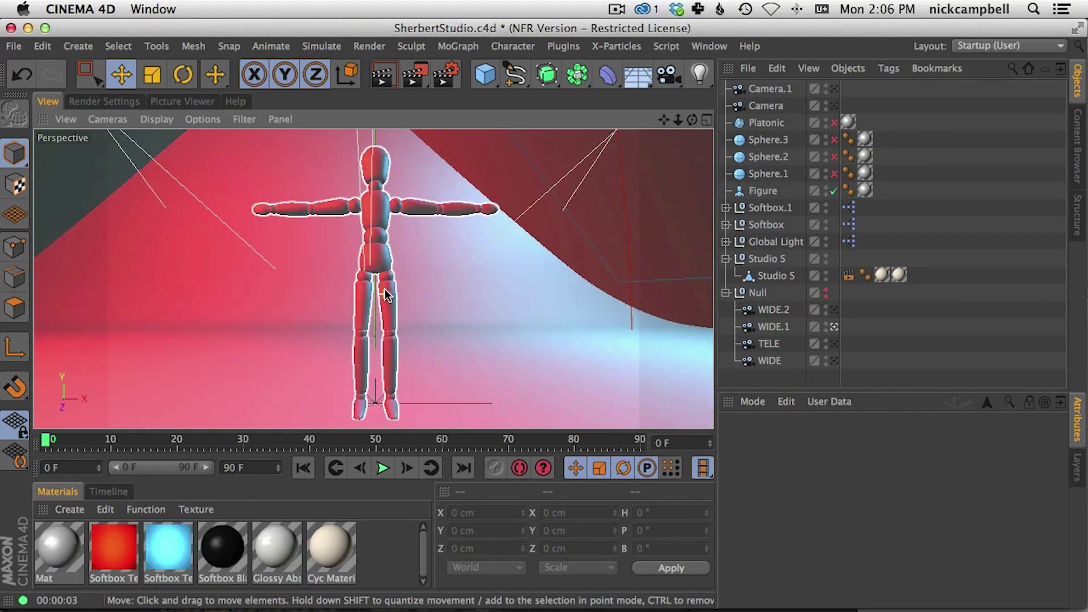
left_click(390, 80)
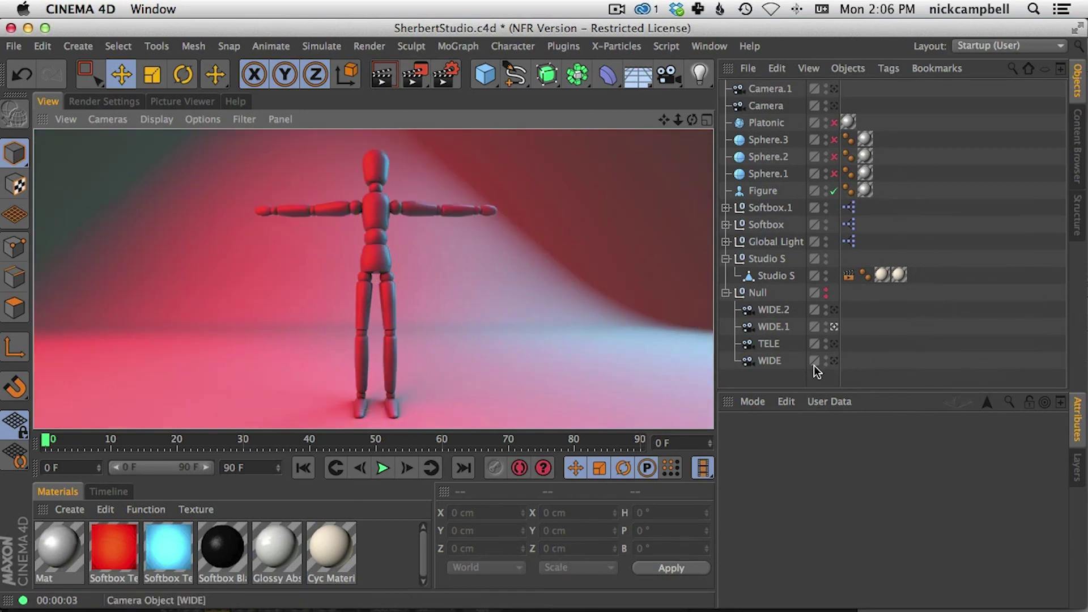
left_click(759, 377)
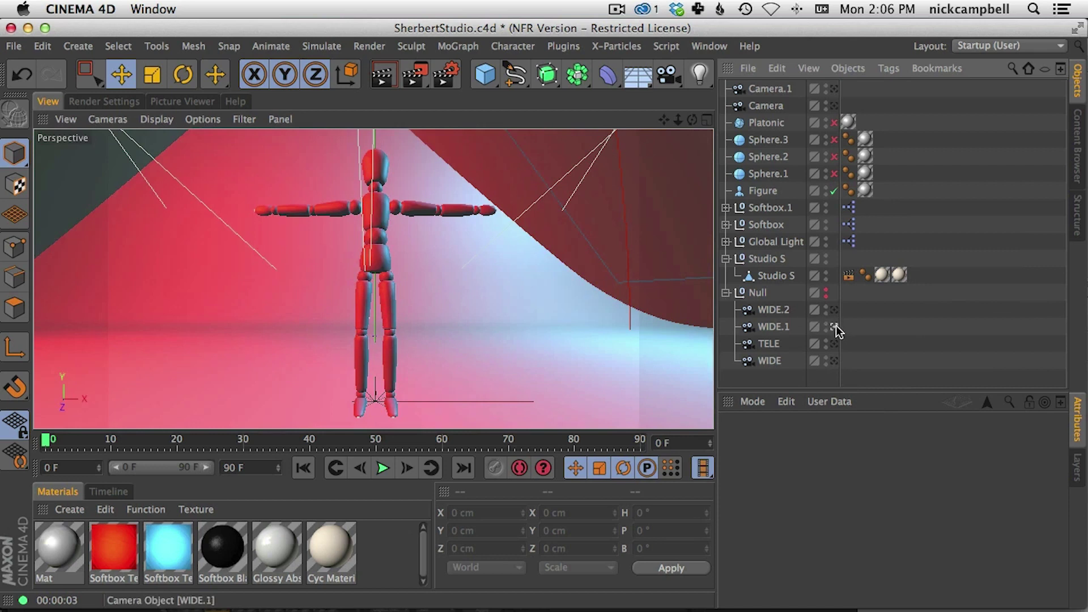